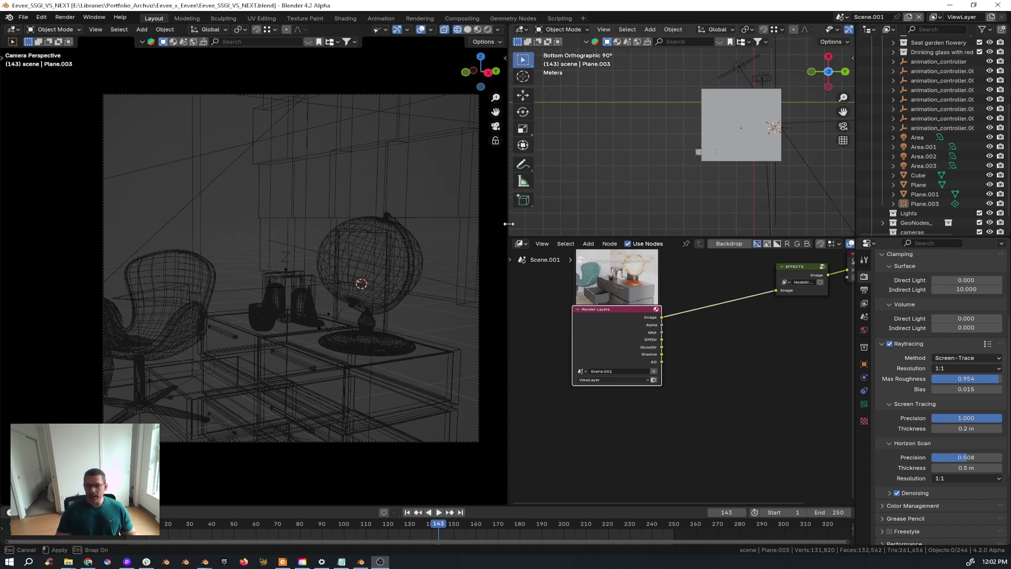
Enlarge the 3D viewport, leave the camera view to show the whole building, and set the viewport to solid shading
left_click_drag(510, 221, 839, 220)
middle_click_drag(441, 336, 418, 375)
scroll(427, 363, "down", 10)
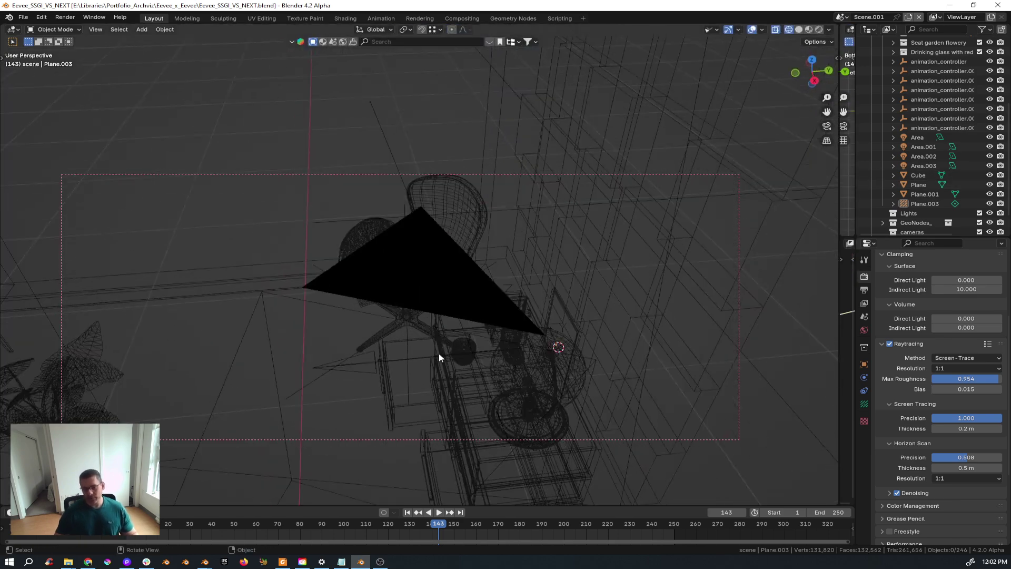
scroll(412, 347, "up", 6)
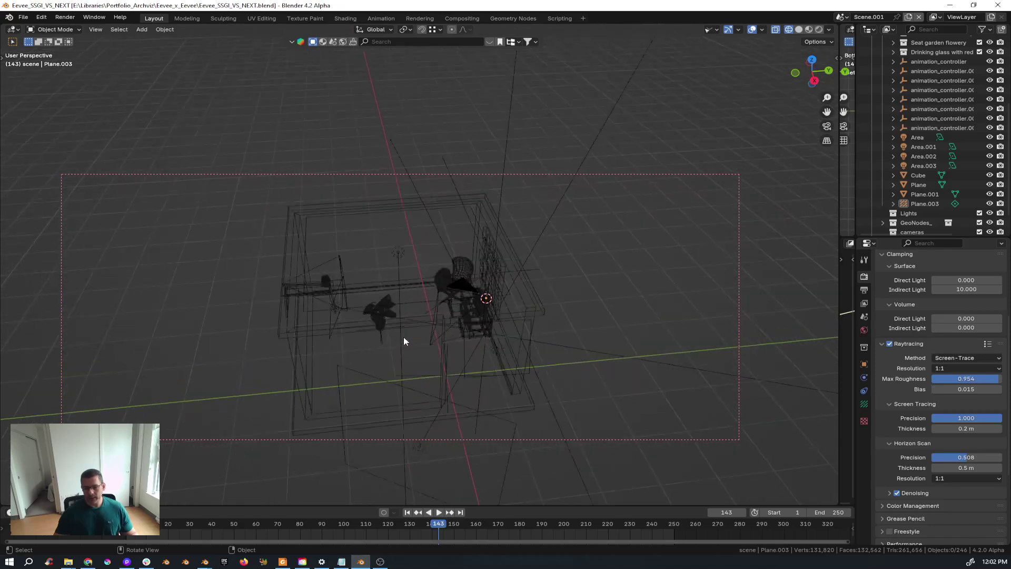
key("z")
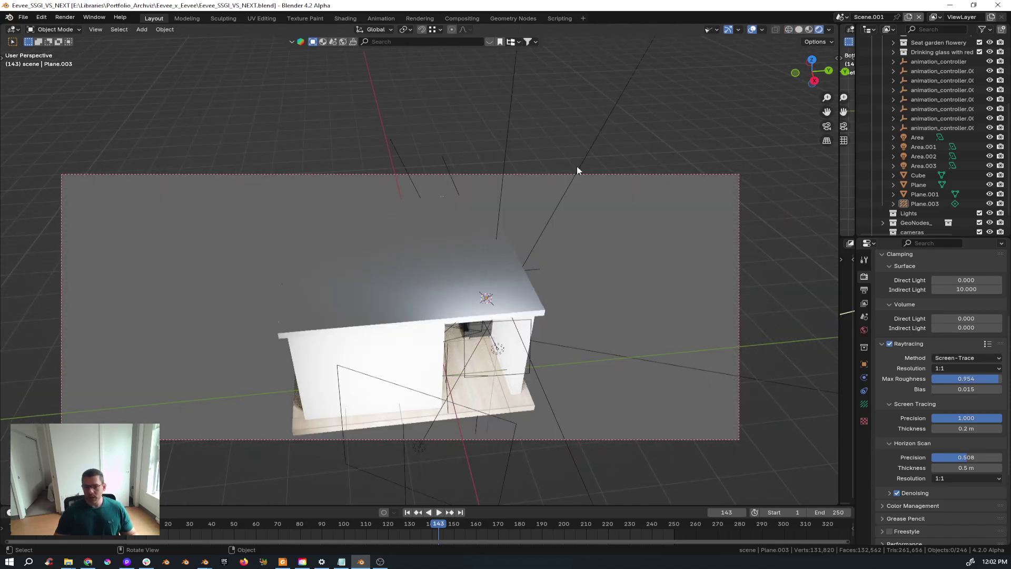
left_click(799, 29)
Hide the building shell to inspect the furniture and lights inside it, and undo the hiding
mouse_move(562, 162)
middle_mouse_down()
mouse_move(384, 290)
mouse_move(374, 310)
mouse_move(454, 332)
mouse_move(475, 275)
middle_mouse_up()
left_click(367, 311)
key("h")
middle_click_drag(383, 306, 478, 241)
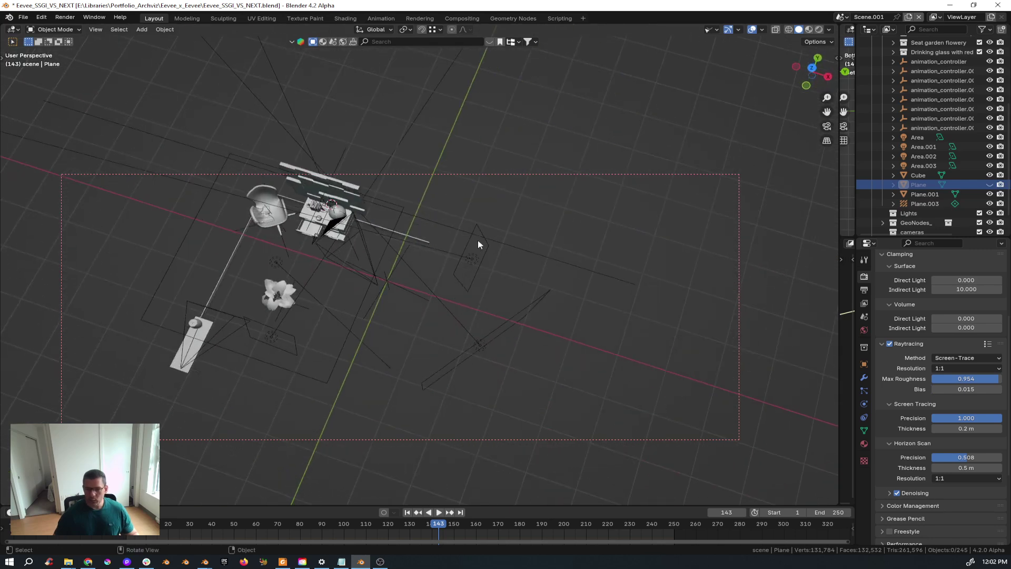
middle_click_drag(316, 322, 384, 256)
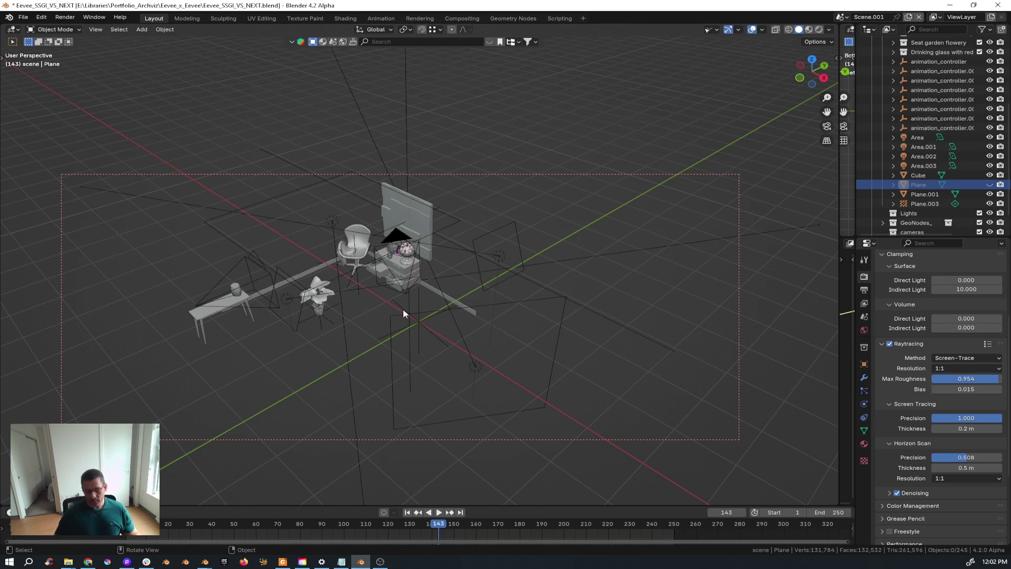
key("ctrl+z")
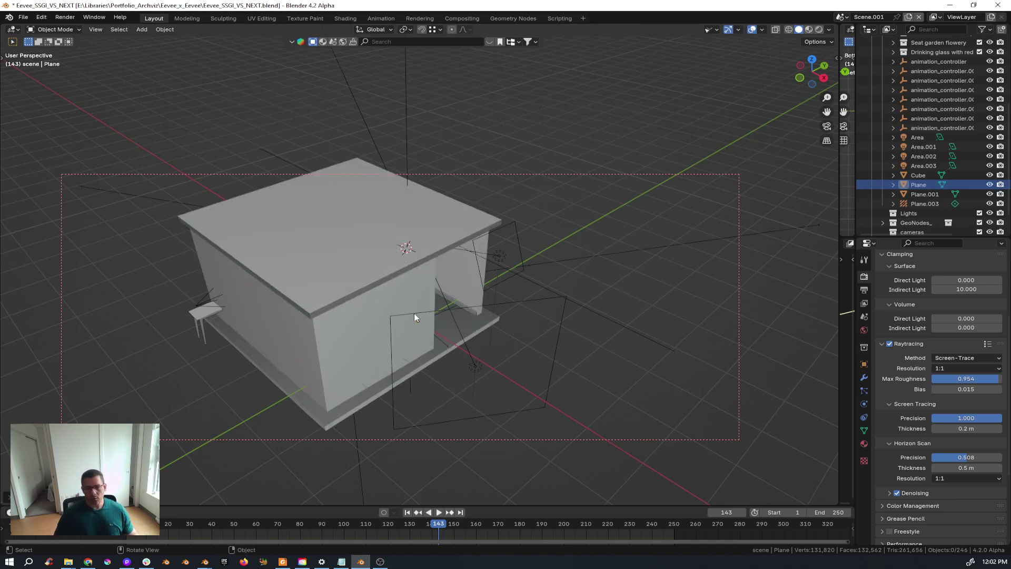
middle_click_drag(414, 313, 416, 311)
Return to the camera view, fit the frame in the viewport and render the current frame
key("KP_0")
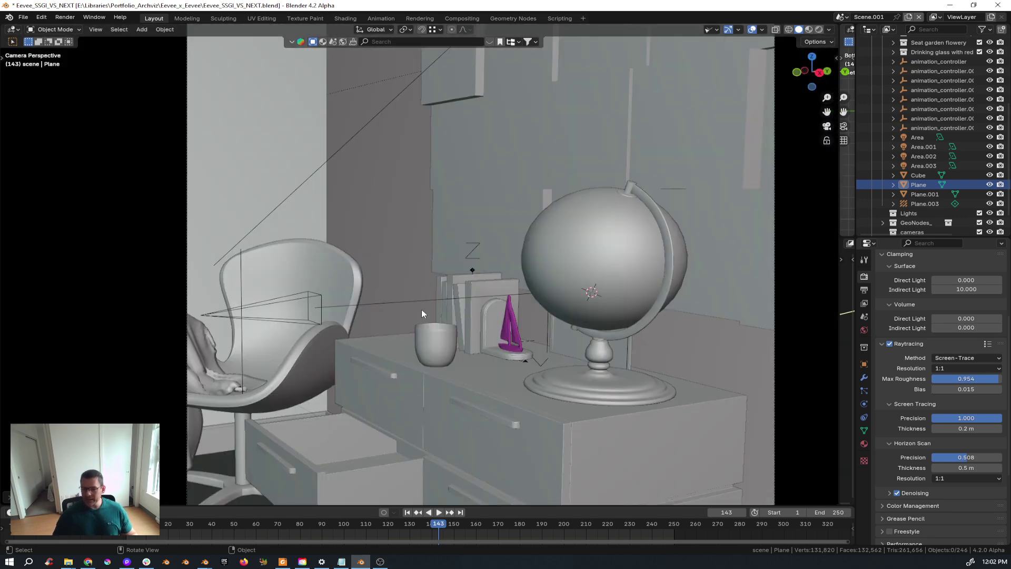
scroll(509, 300, "down", 4)
middle_click_drag(509, 301, 427, 298, "shift")
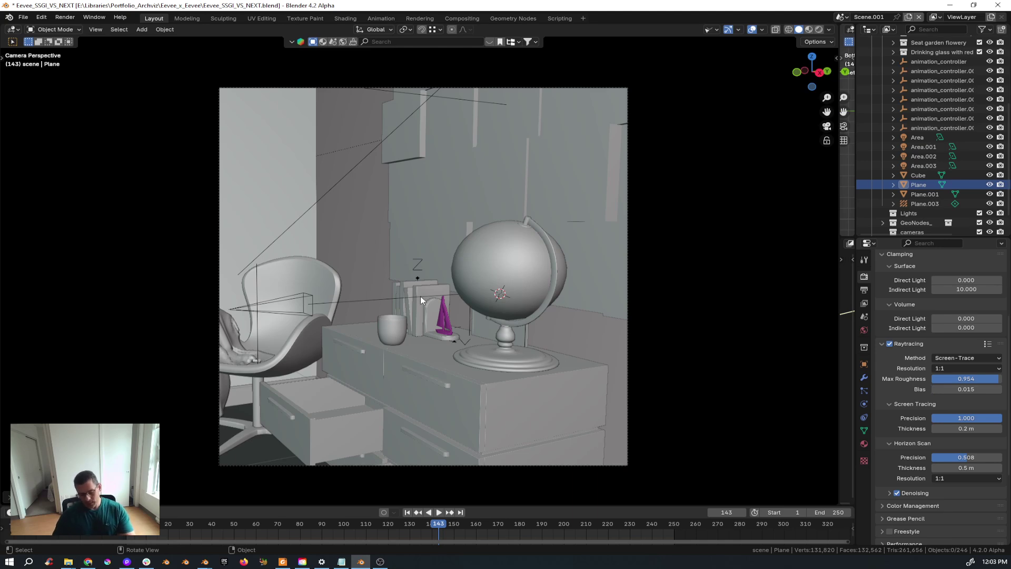
key("F12")
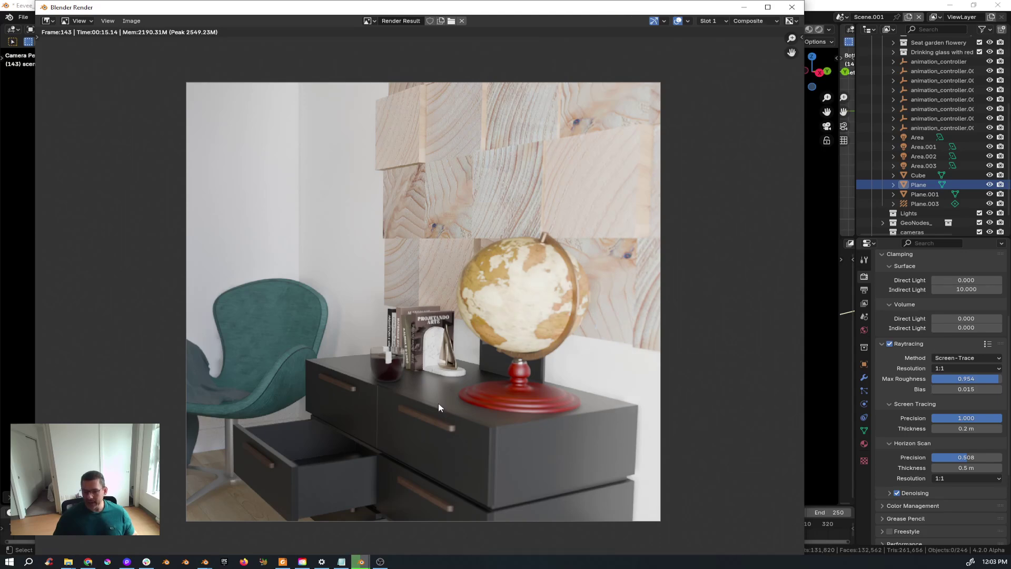
Examine the rendered wood wall panels, globe, teal chair, books and open drawer up close
scroll(437, 403, "up", 2)
scroll(435, 405, "down", 2)
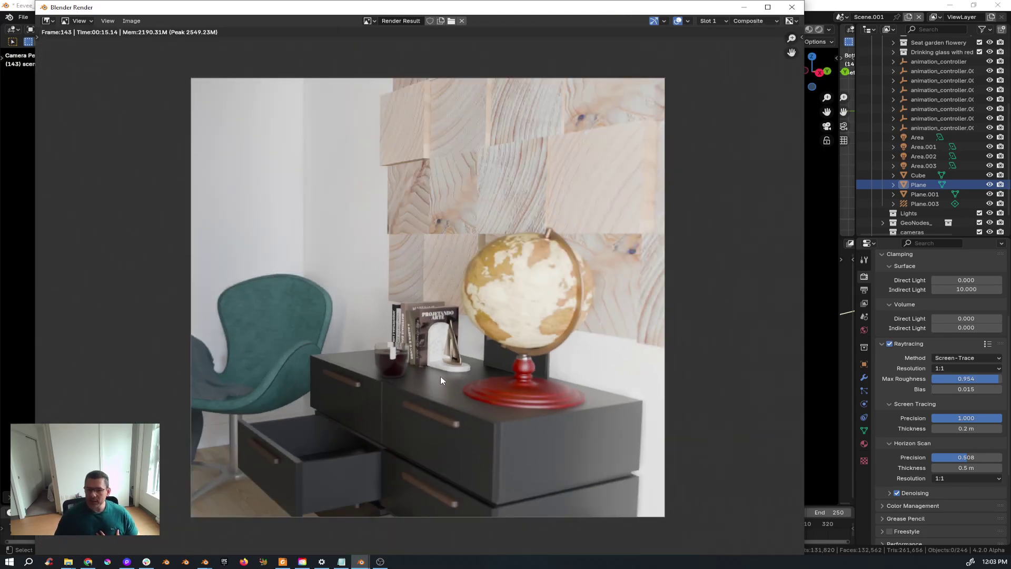
scroll(440, 376, "up", 1)
scroll(447, 99, "up", 2)
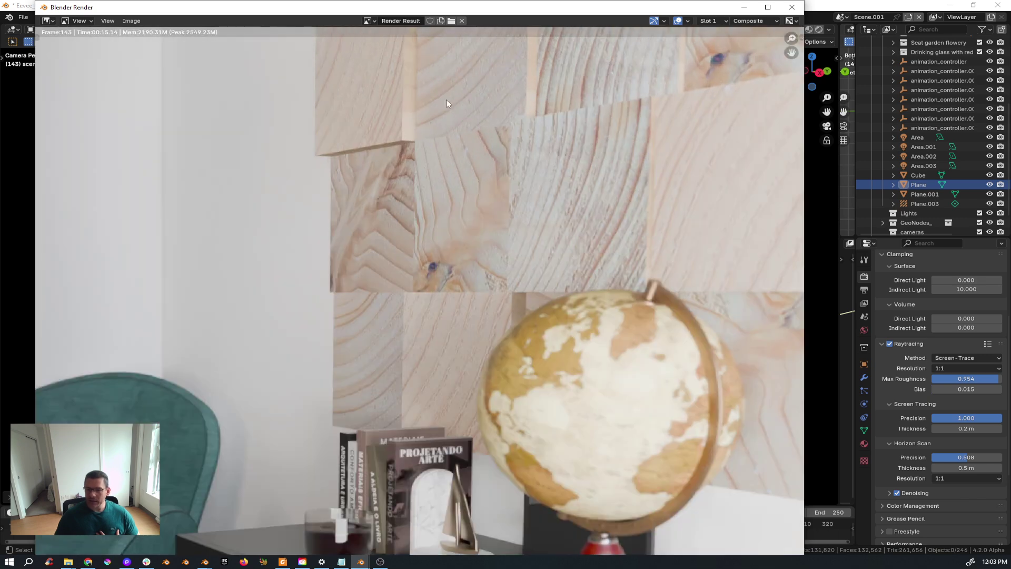
scroll(472, 312, "down", 2)
middle_click_drag(472, 312, 485, 270)
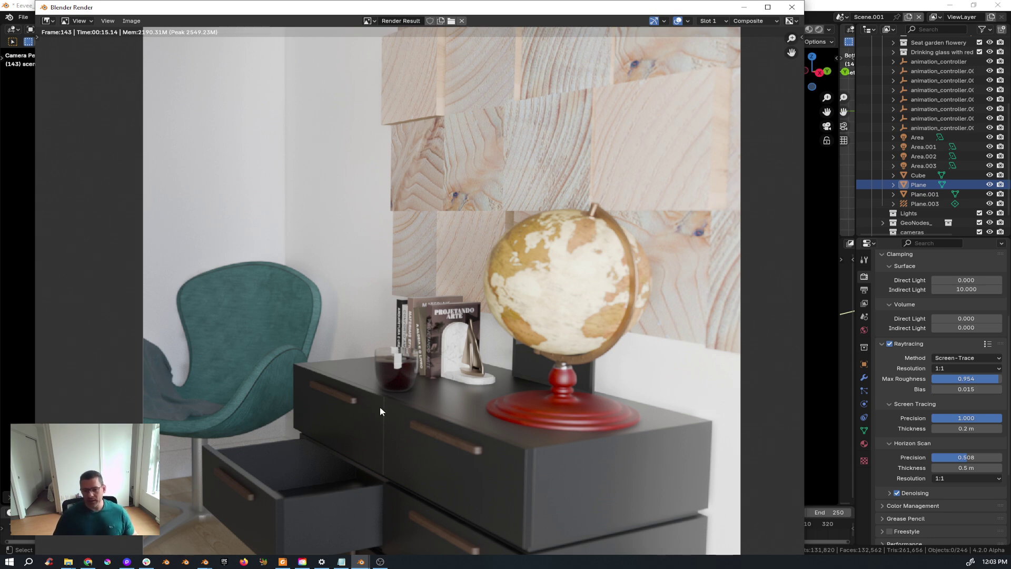
middle_click_drag(266, 424, 374, 362)
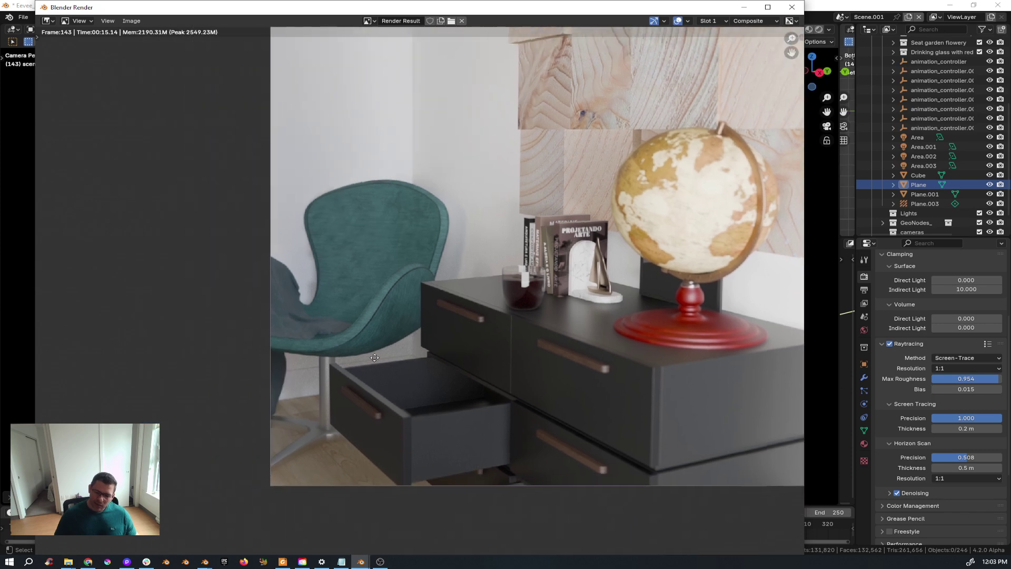
scroll(374, 363, "up", 6)
scroll(424, 324, "down", 5)
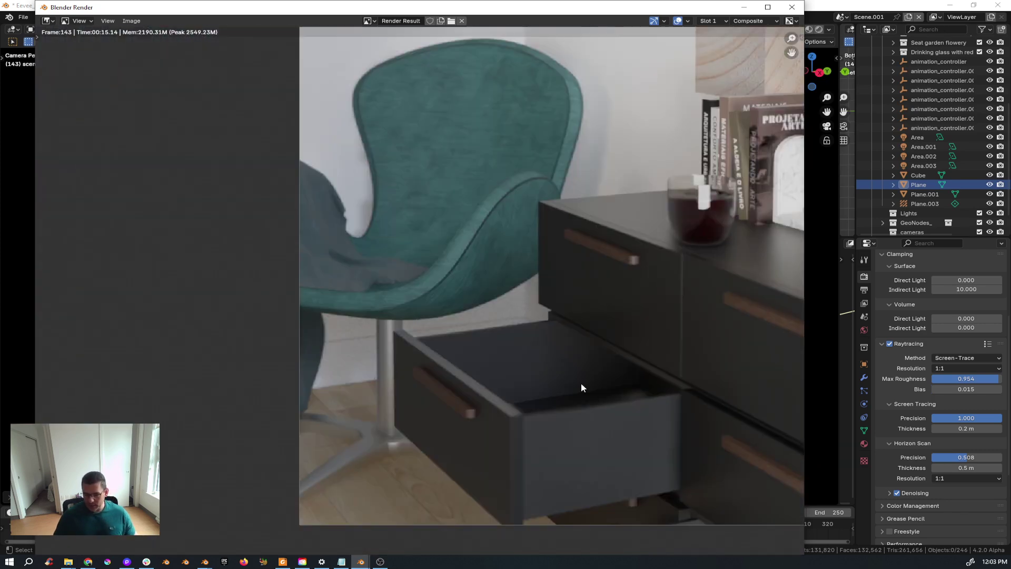
middle_click_drag(581, 383, 435, 394)
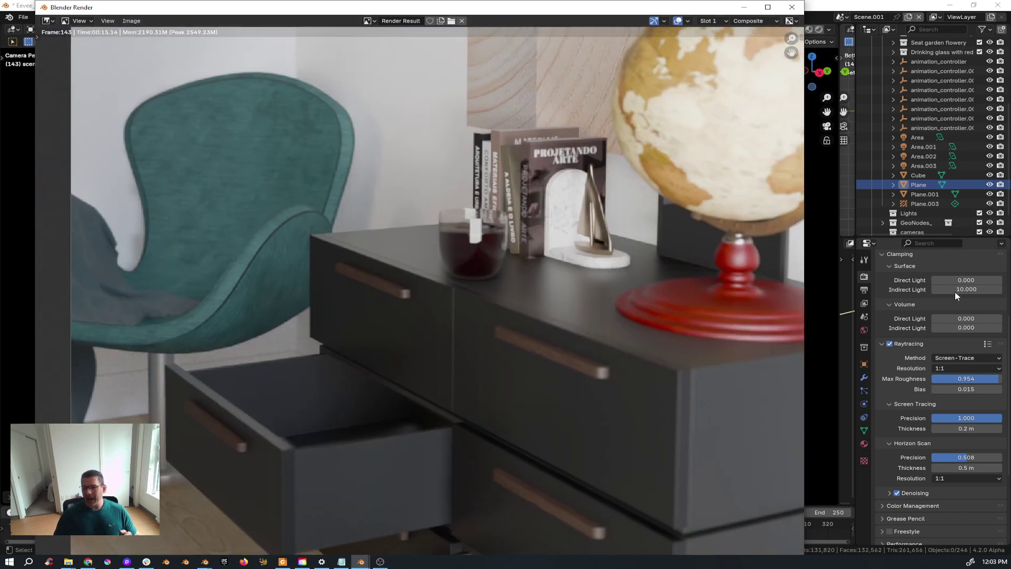
Widen the properties editor, collapse the render setting sections and expand the final-render sampling settings
left_click_drag(837, 300, 767, 284)
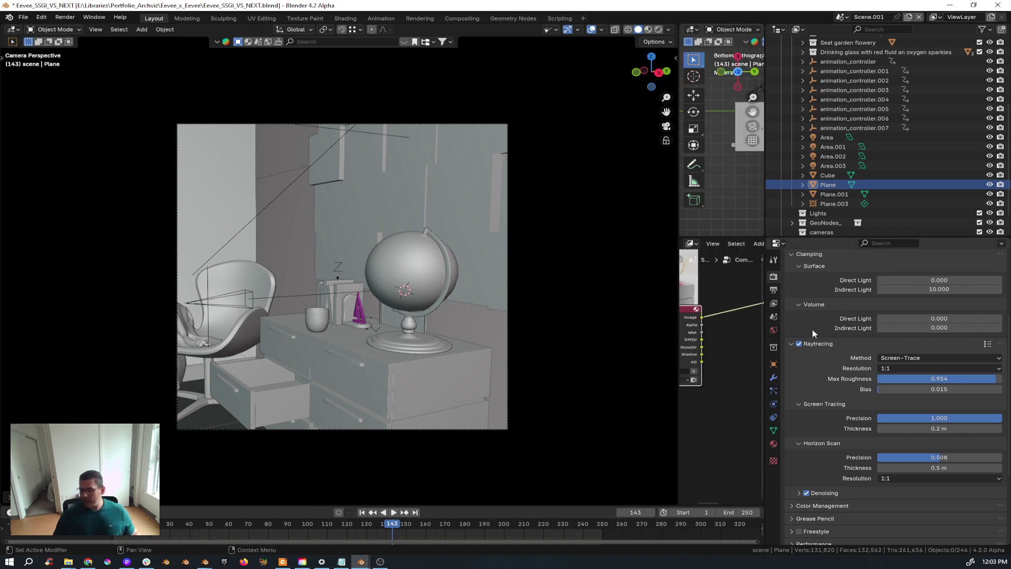
left_click(792, 254)
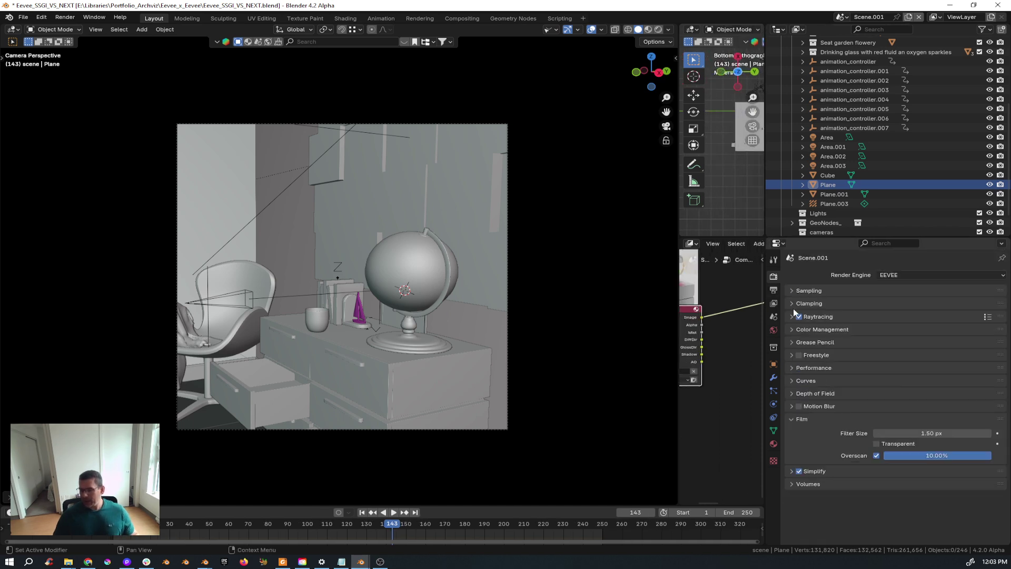
left_click(790, 290)
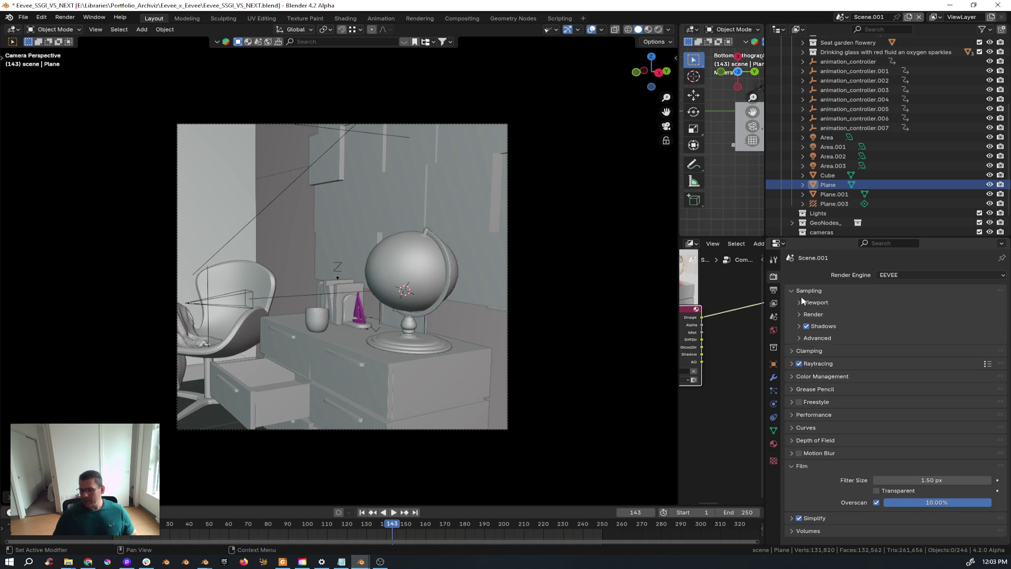
left_click(799, 313)
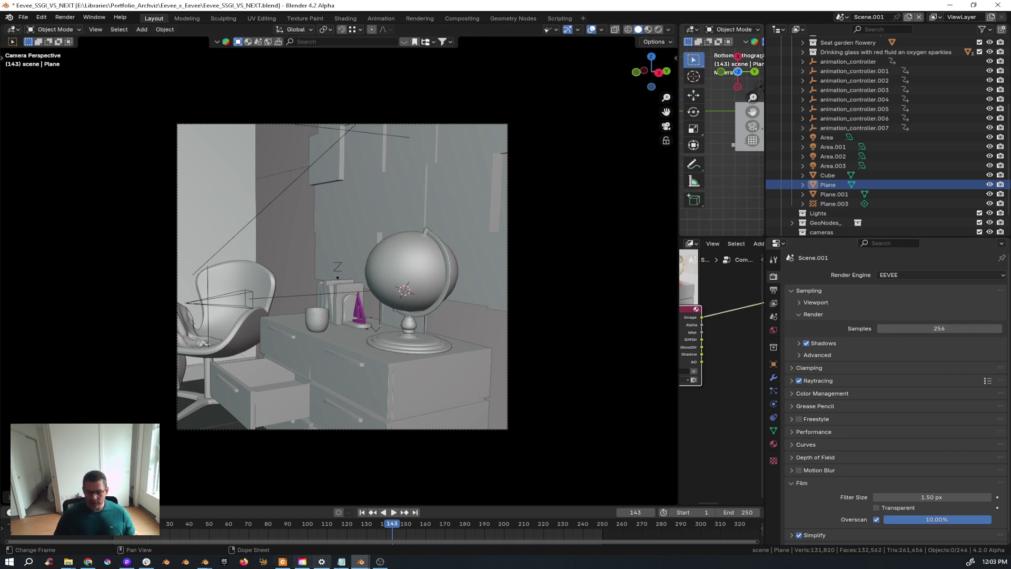
Switch to the Blender 4.1 window with the Eevee_SSGI_VS_NEXT file, show the camera view and enlarge its 3D viewport
mouse_move(367, 563)
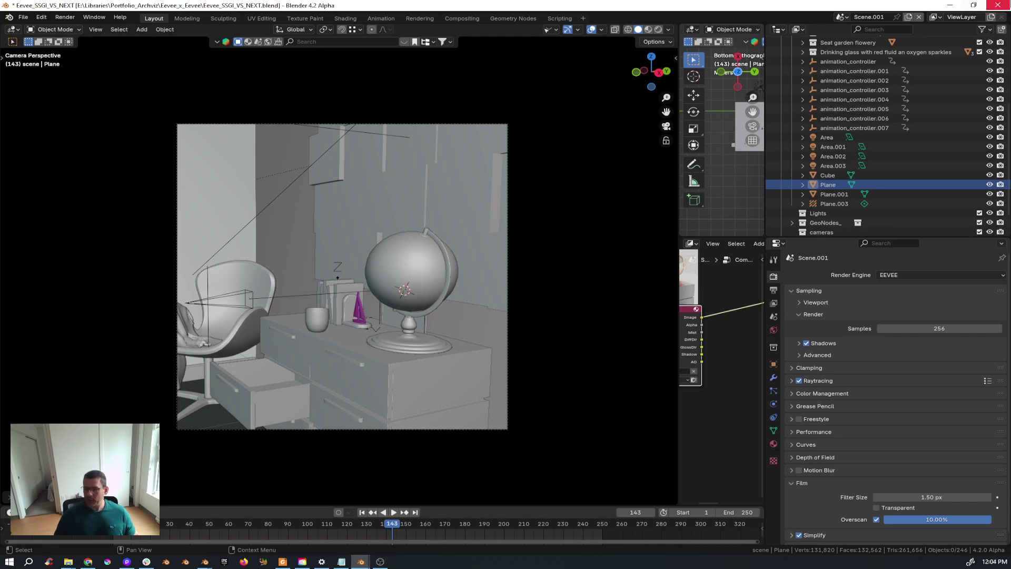
mouse_move(205, 562)
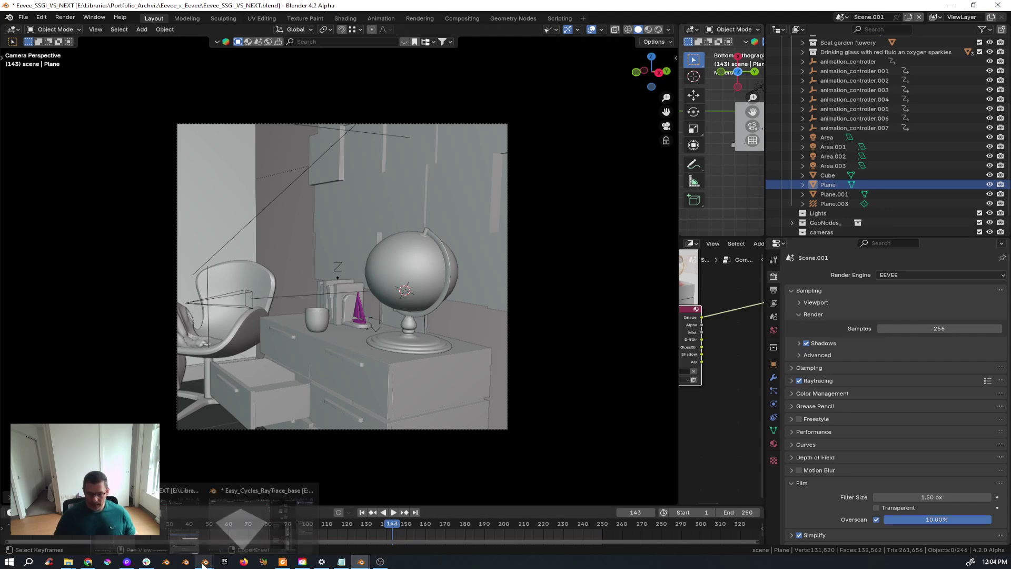
left_click(179, 511)
middle_click_drag(253, 321, 350, 312)
scroll(349, 311, "up", 2)
key("KP_0")
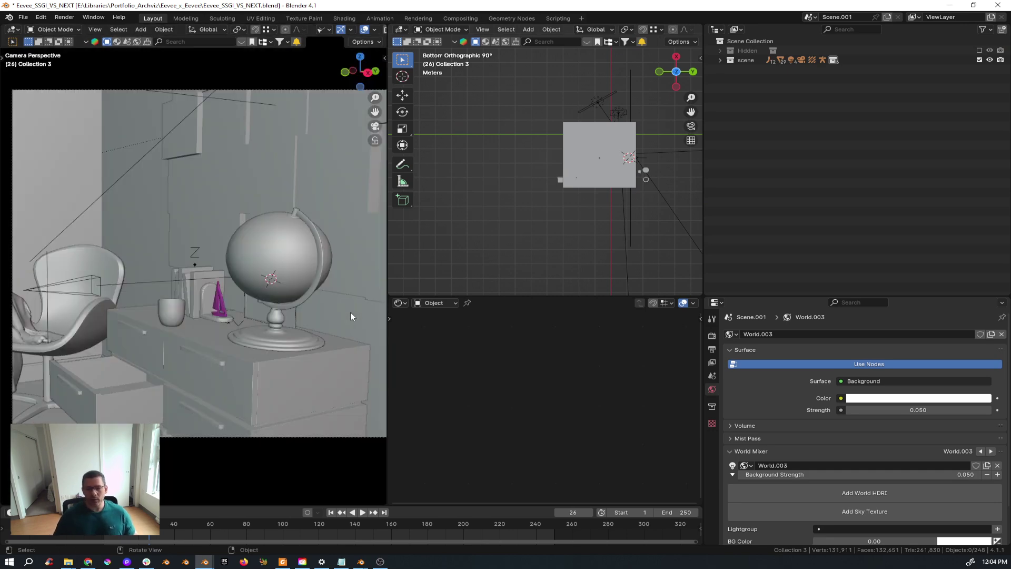
left_click_drag(389, 274, 564, 274)
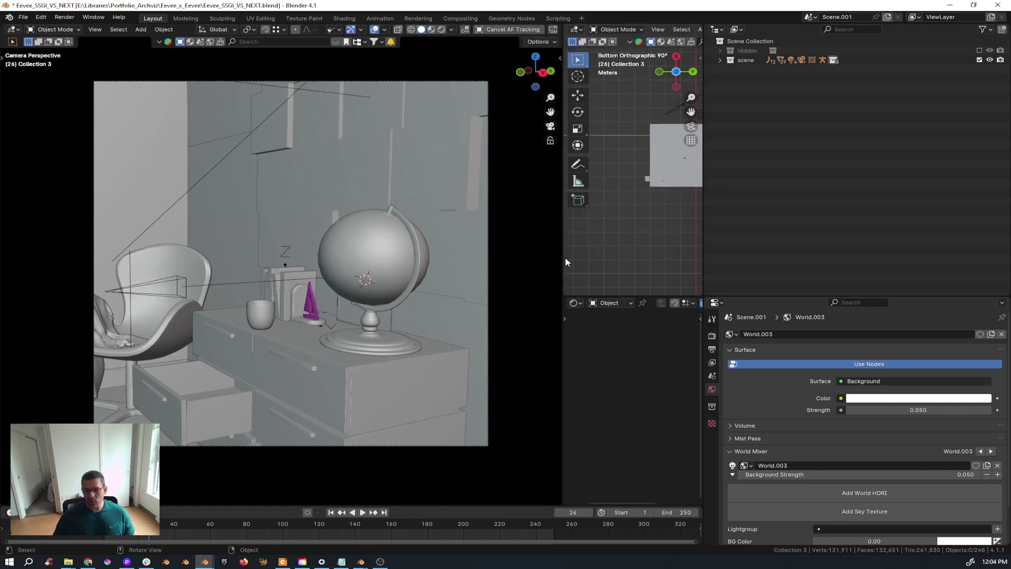
Bring the Blender 4.2 render result forward for another look, and minimize its window
left_click(406, 517)
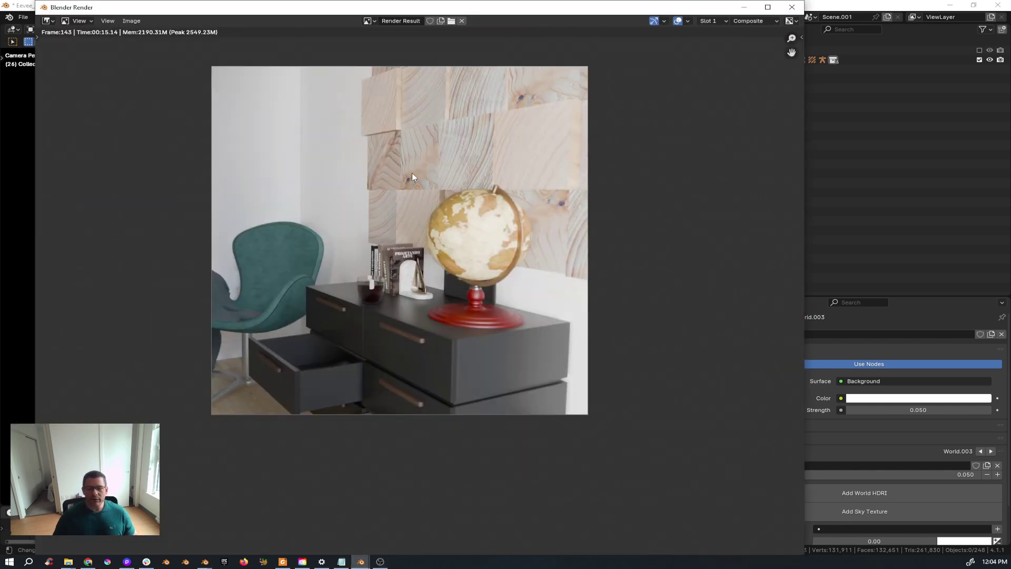
scroll(390, 184, "up", 1)
left_click(744, 7)
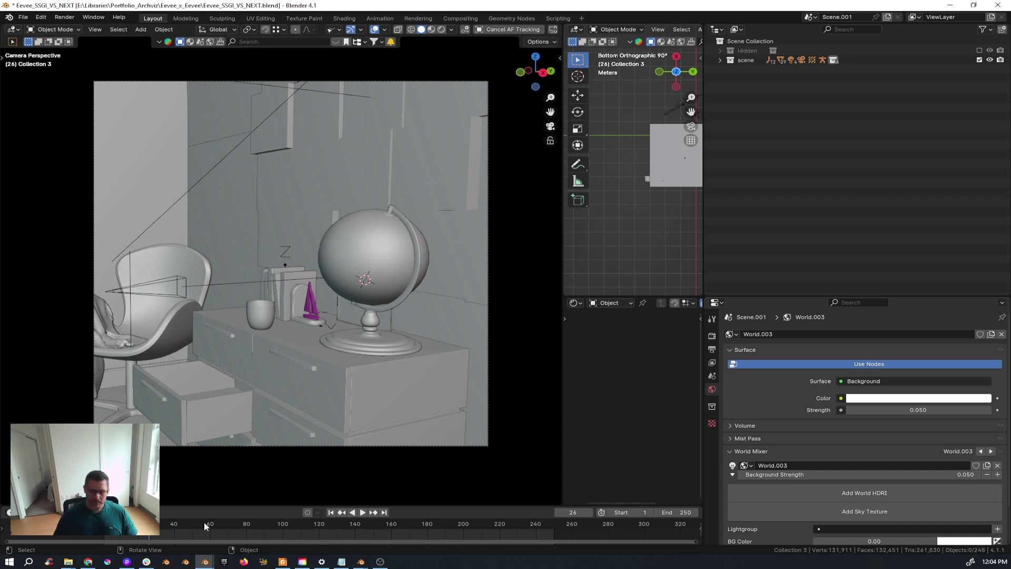
Render the current frame of the Blender 4.1 scene for comparison with the 4.2 render
left_click(253, 268)
key("F12")
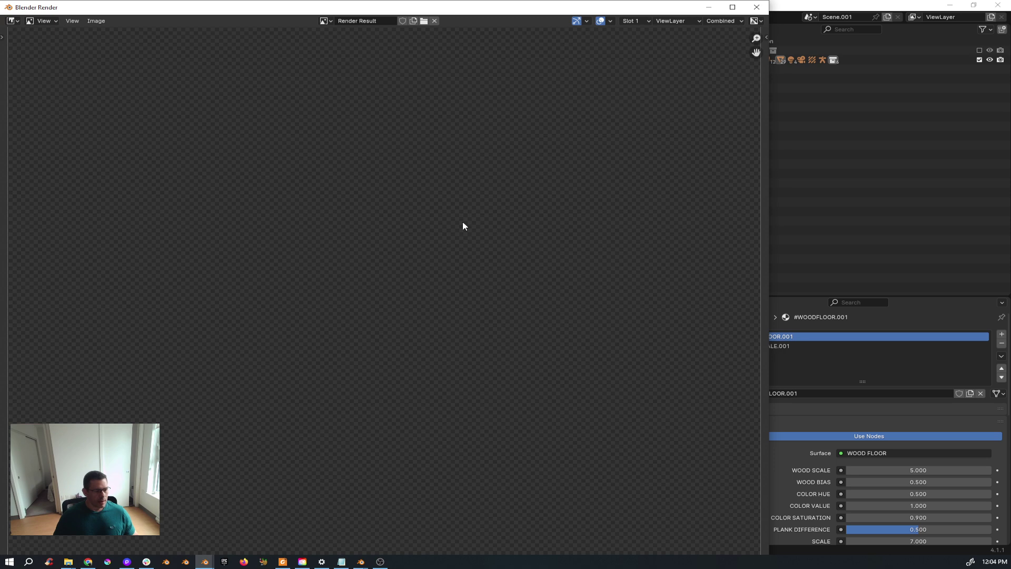
mouse_move(380, 561)
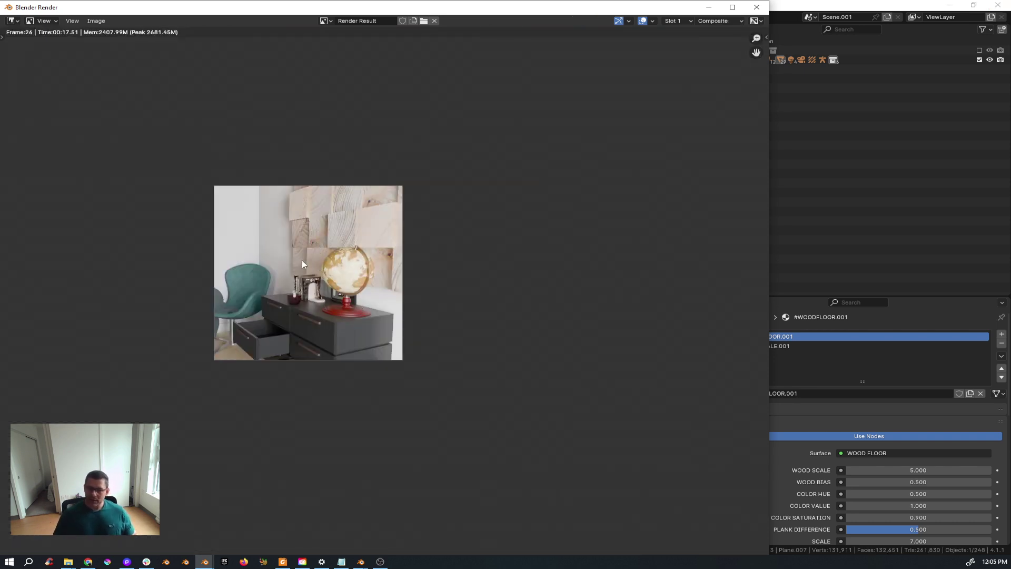
Examine the Blender 4.1 render's wall panels, chair, wine glass, drawer and globe, both close up and as a whole
scroll(302, 260, "up", 2)
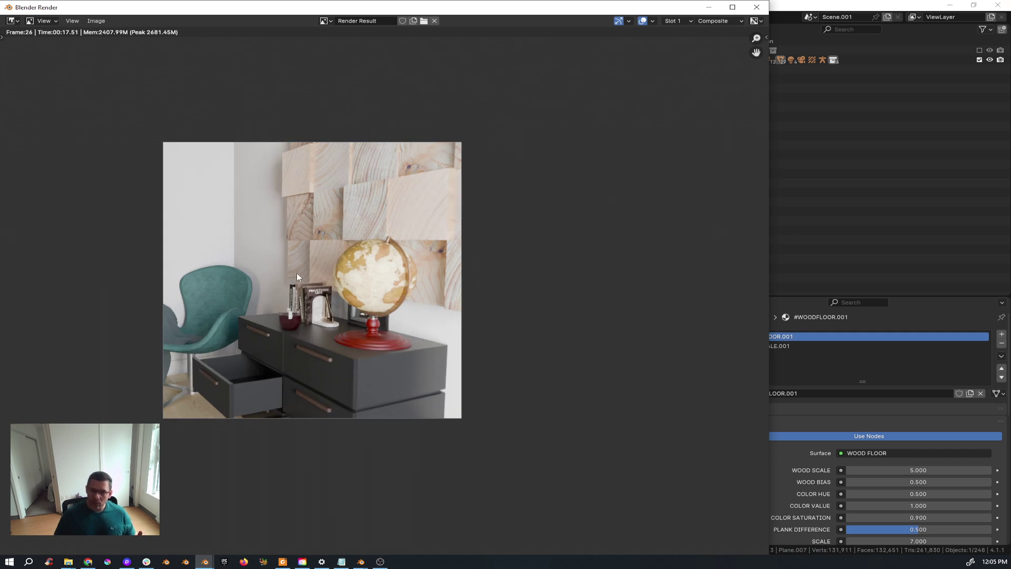
middle_click_drag(304, 300, 350, 327)
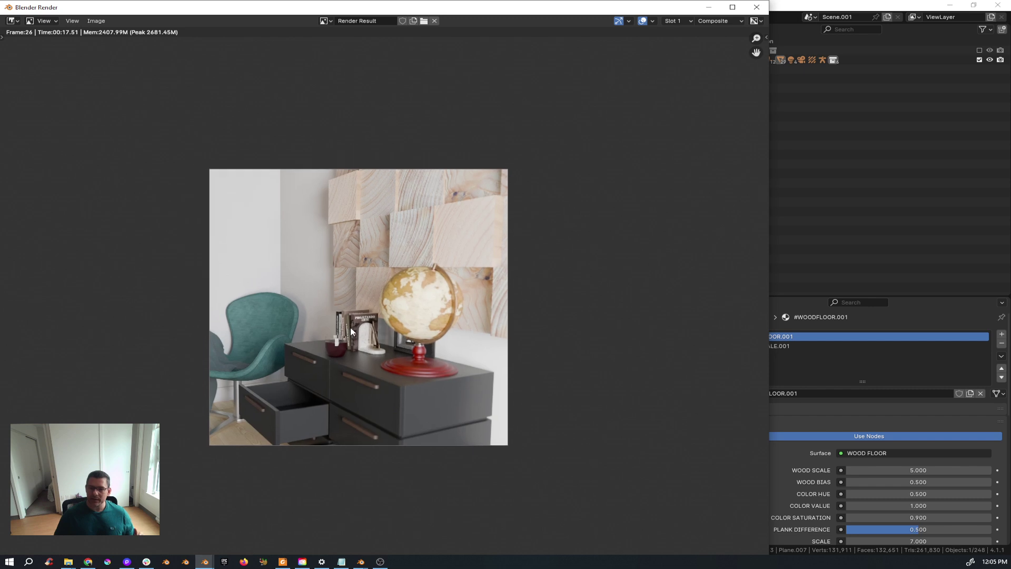
scroll(355, 329, "up", 2)
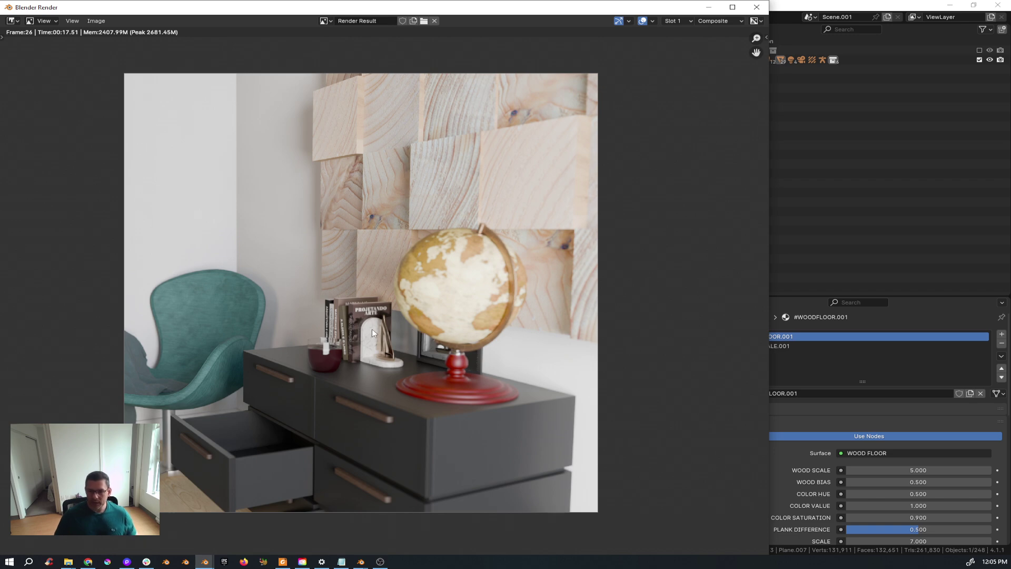
scroll(350, 326, "up", 1)
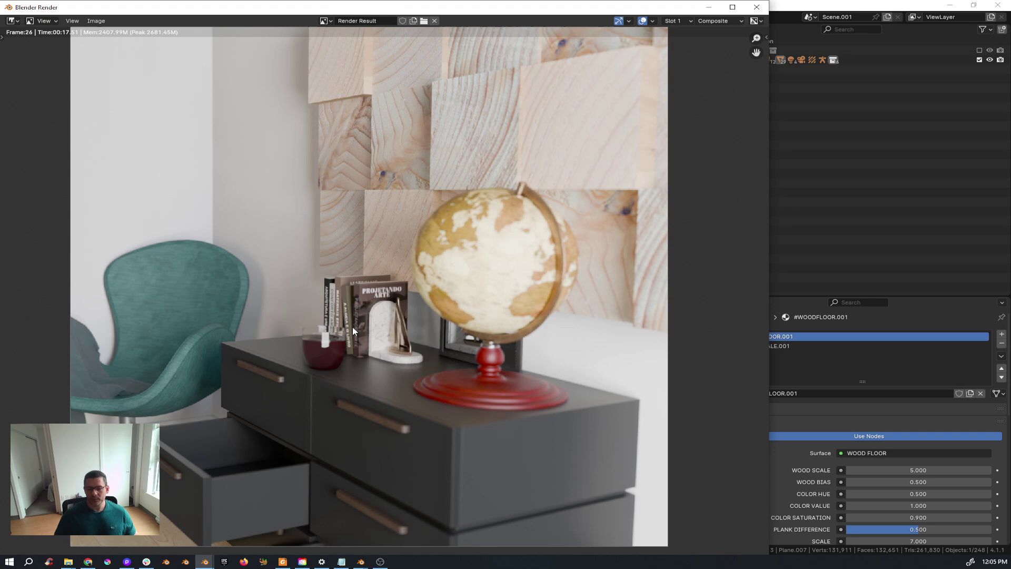
scroll(352, 327, "down", 1)
middle_click_drag(353, 326, 371, 329)
scroll(363, 328, "up", 1)
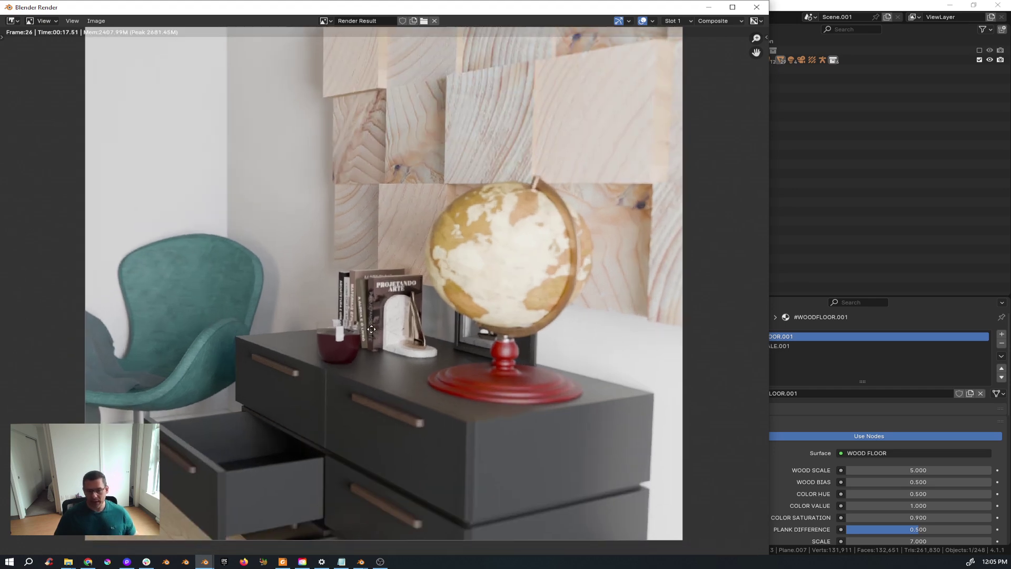
scroll(185, 425, "up", 4)
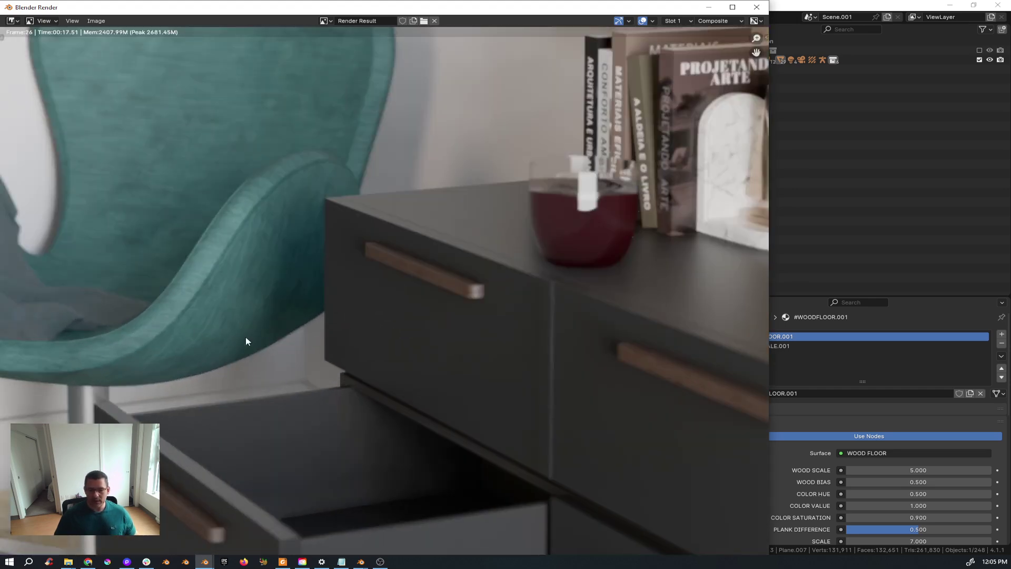
scroll(246, 341, "down", 6)
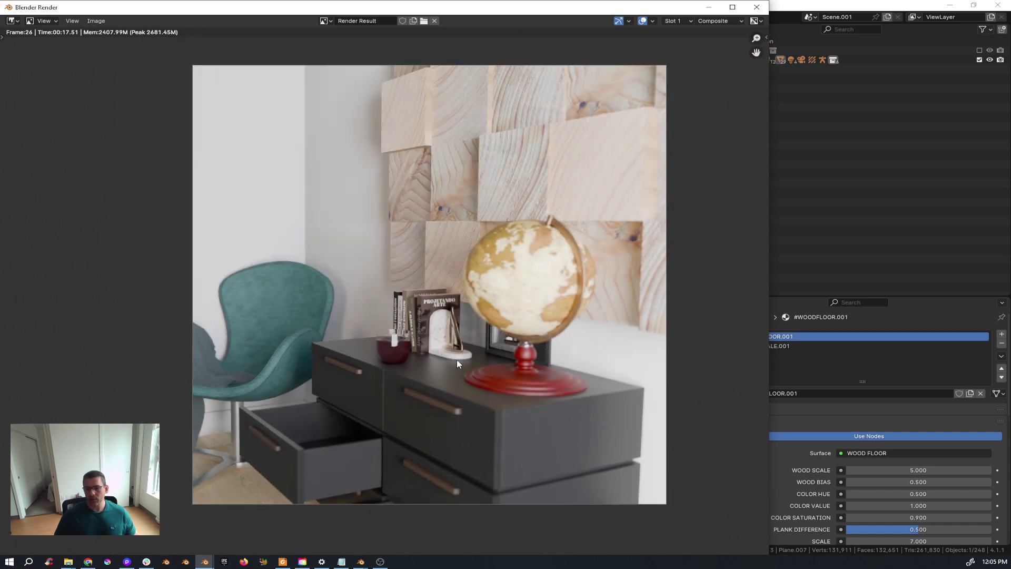
middle_click_drag(453, 324, 428, 345)
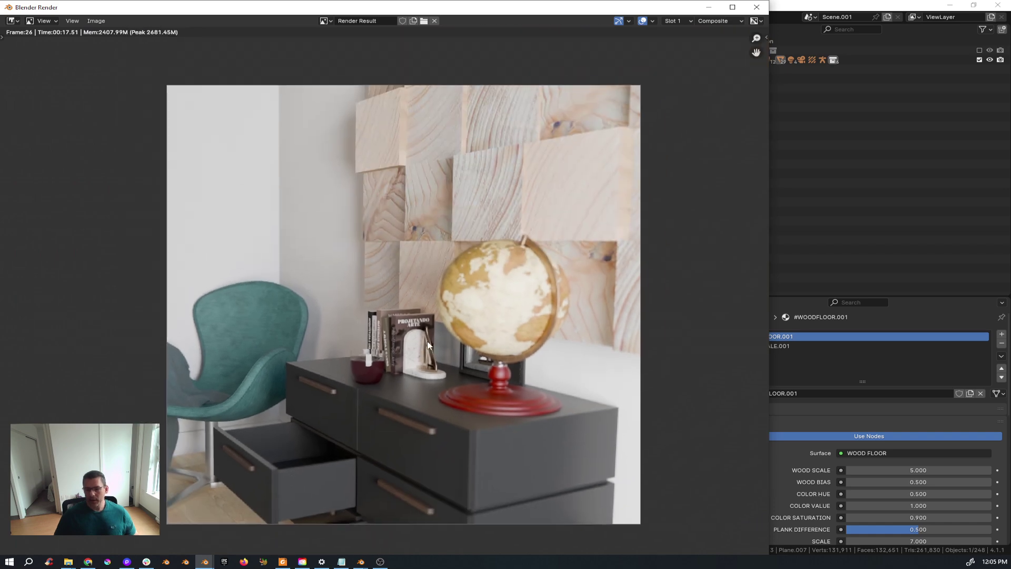
Switch to D5 Render's Eevee_SSGI_VS_NEXT_VS_D5 project and look over the room model from outside
scroll(428, 345, "up", 1)
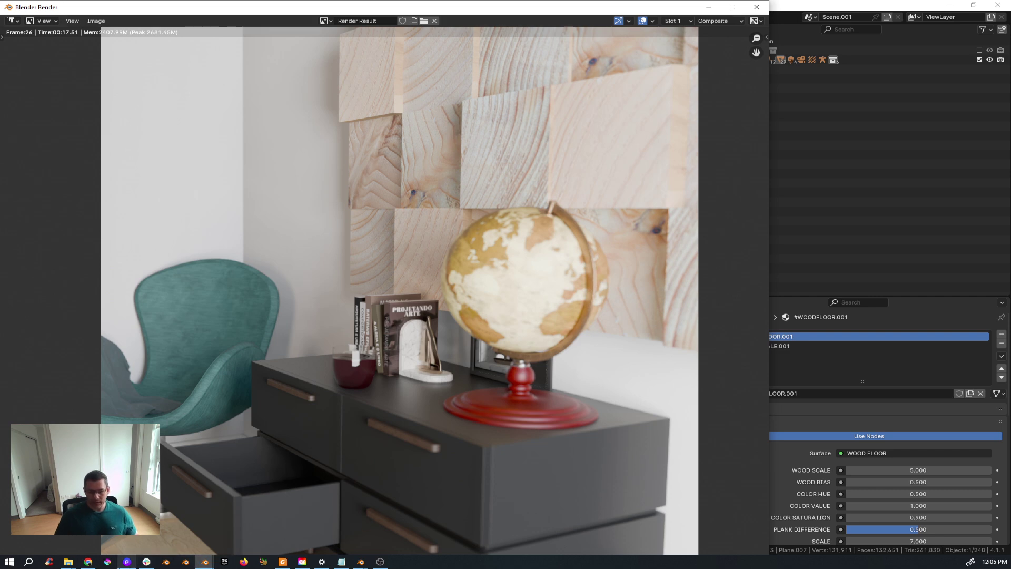
left_click(127, 562)
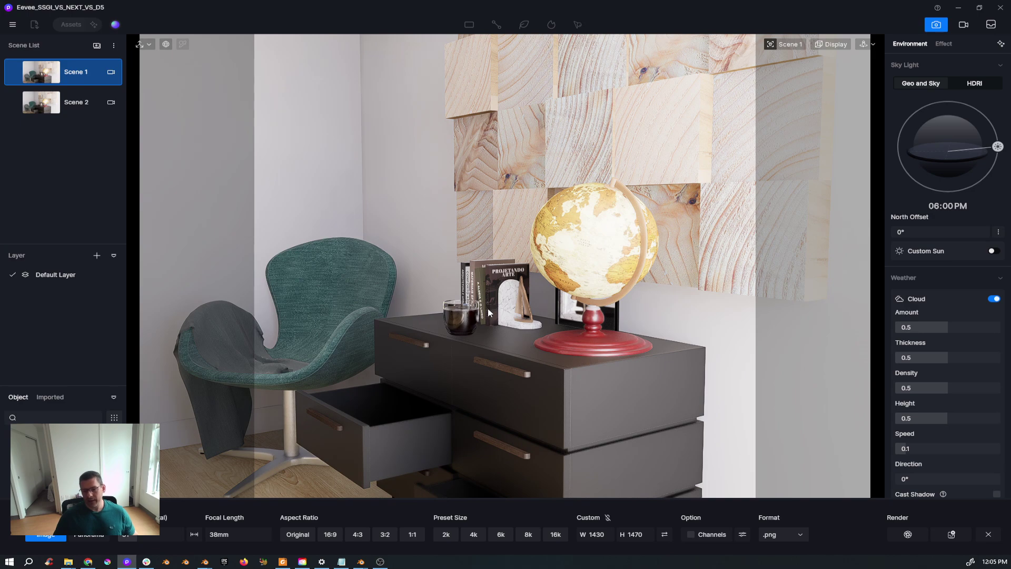
scroll(455, 349, "down", 10)
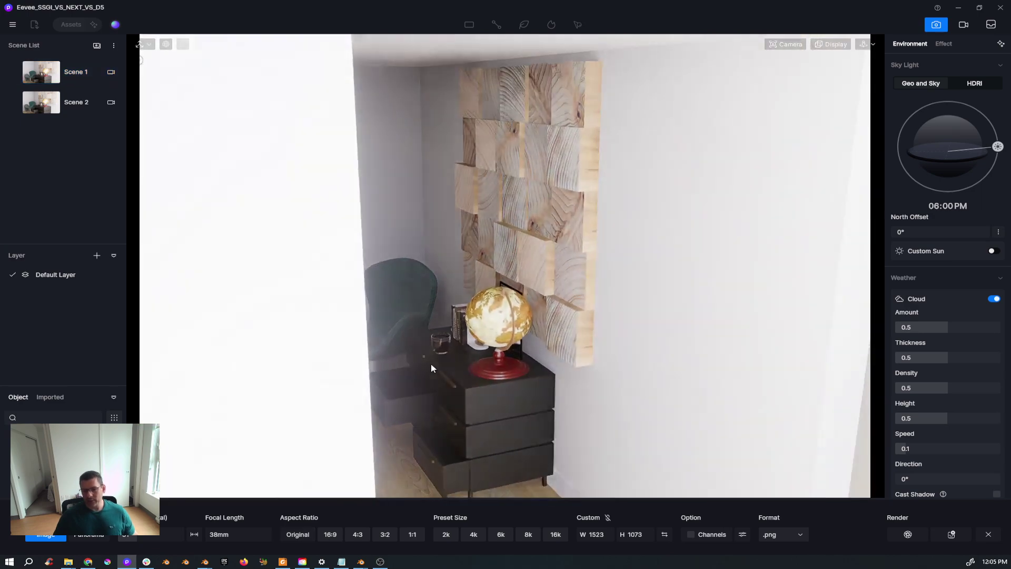
scroll(441, 350, "down", 10)
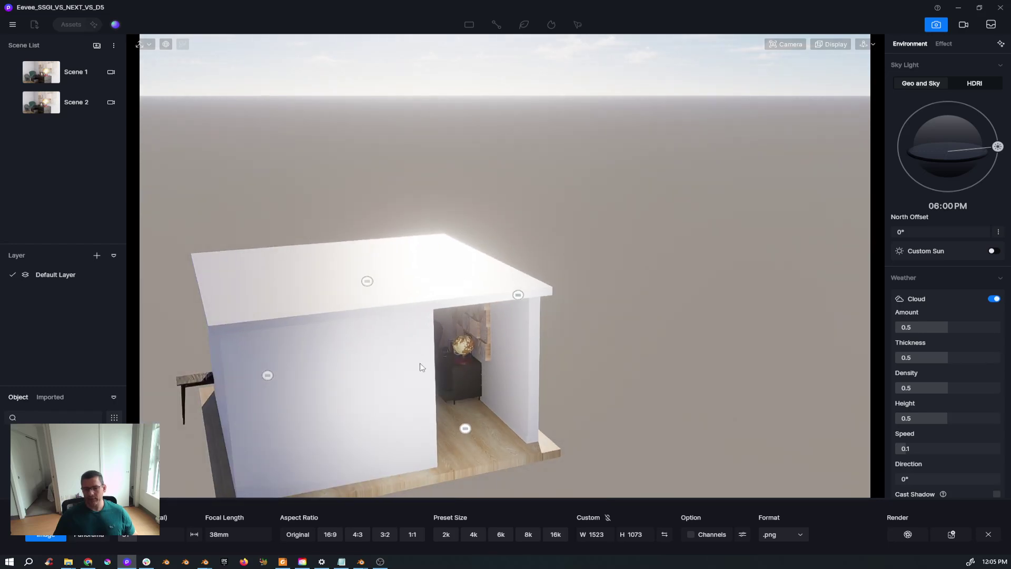
right_click_drag(468, 362, 136, 373)
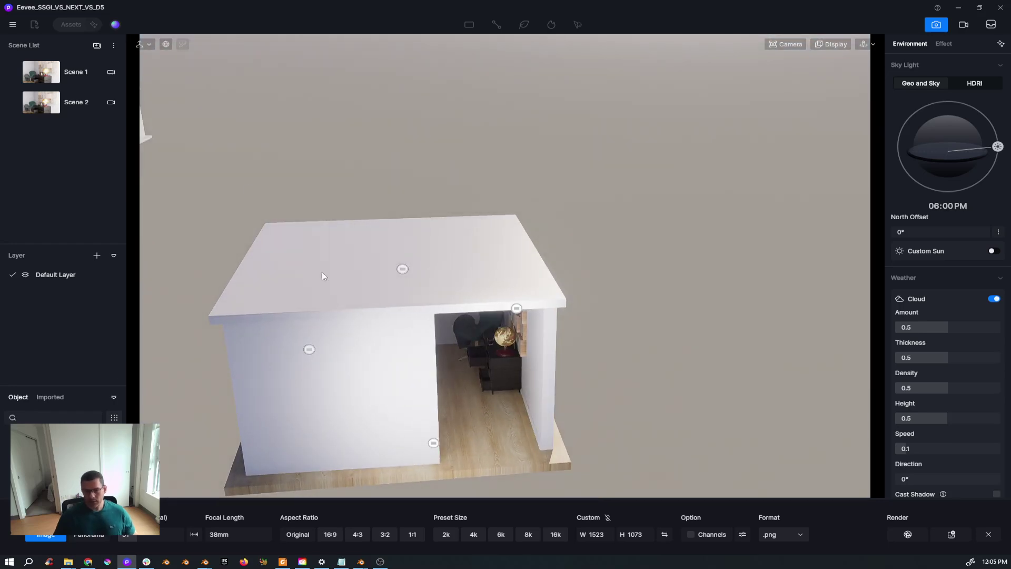
Render Scene 1 to Image.png on the Desktop, replacing the existing file, and minimize D5 Render
left_click(37, 74)
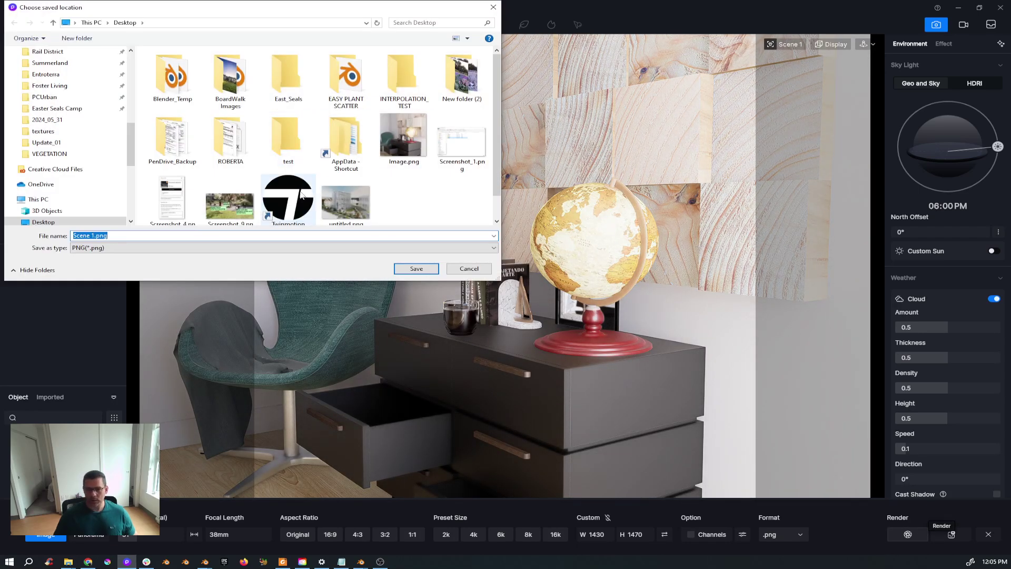
left_click(417, 269)
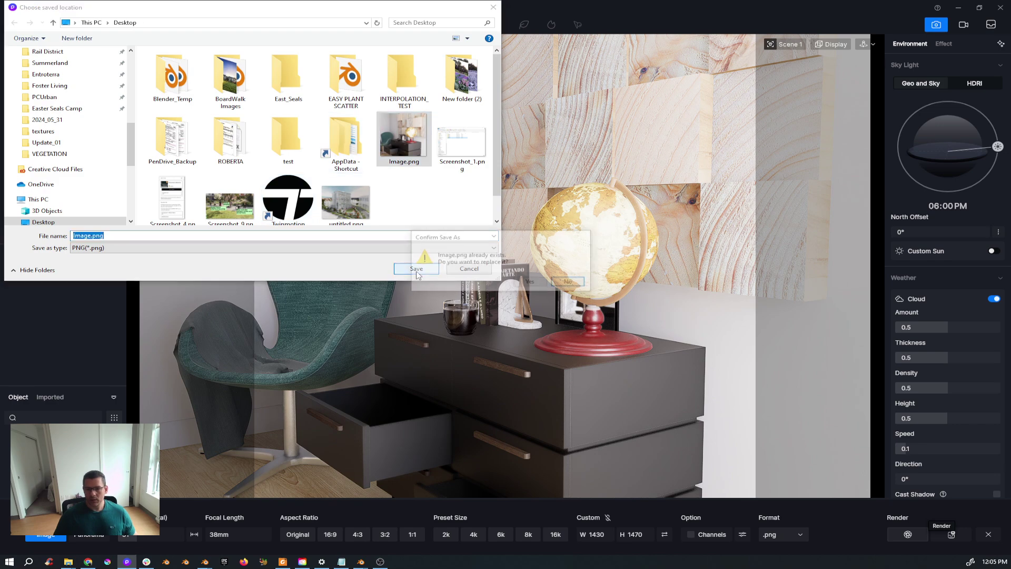
left_click(537, 283)
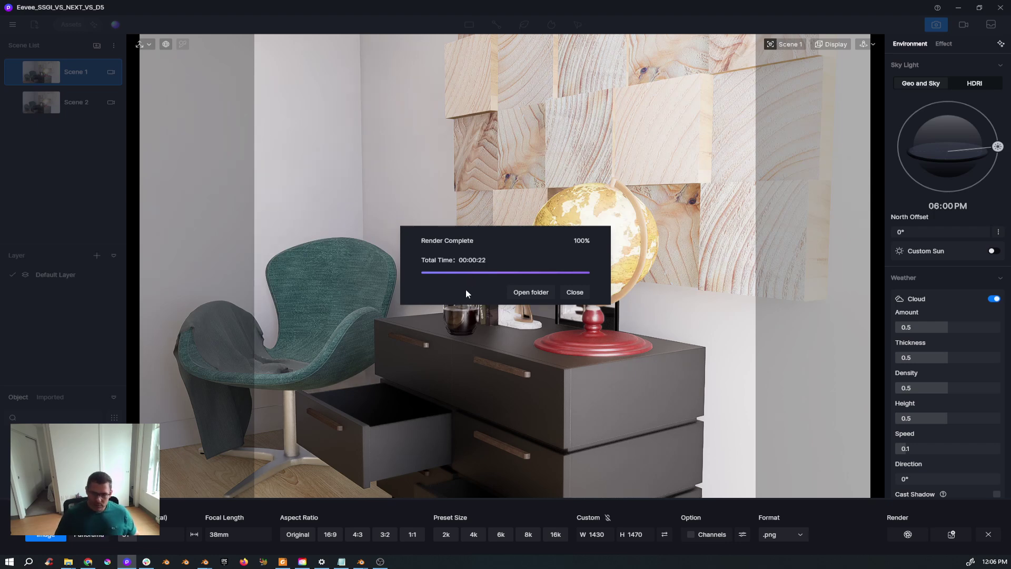
left_click(575, 292)
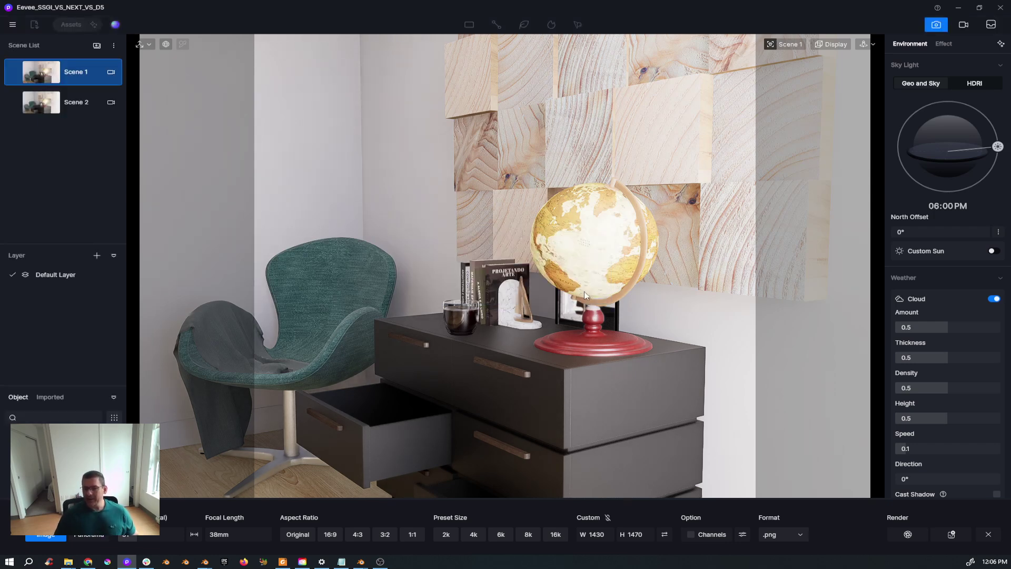
left_click(959, 7)
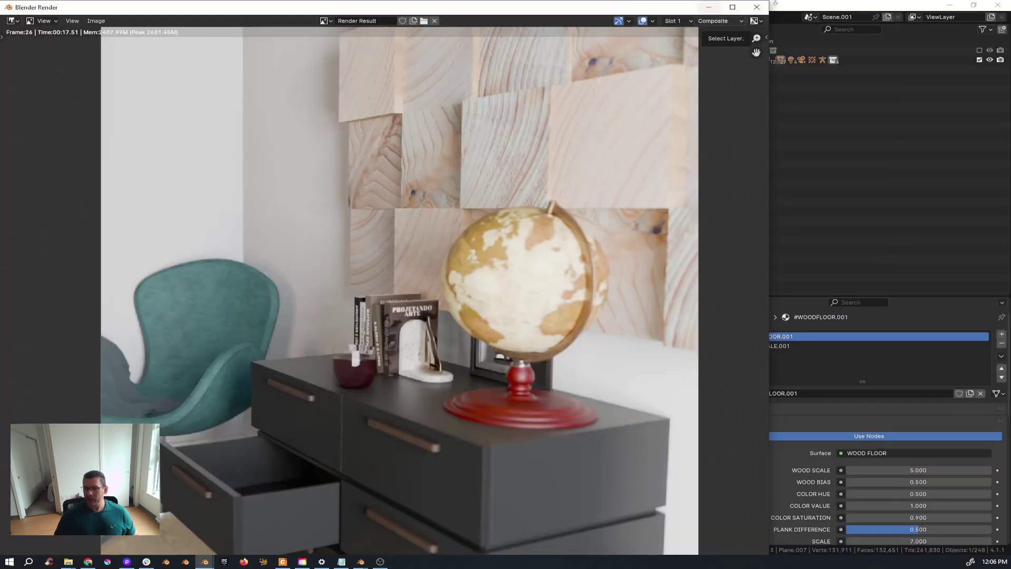
Move the Blender 4.1 render window clear of the screen edges and show the whole image in it
left_click_drag(767, 2, 525, 139)
scroll(253, 316, "down", 3)
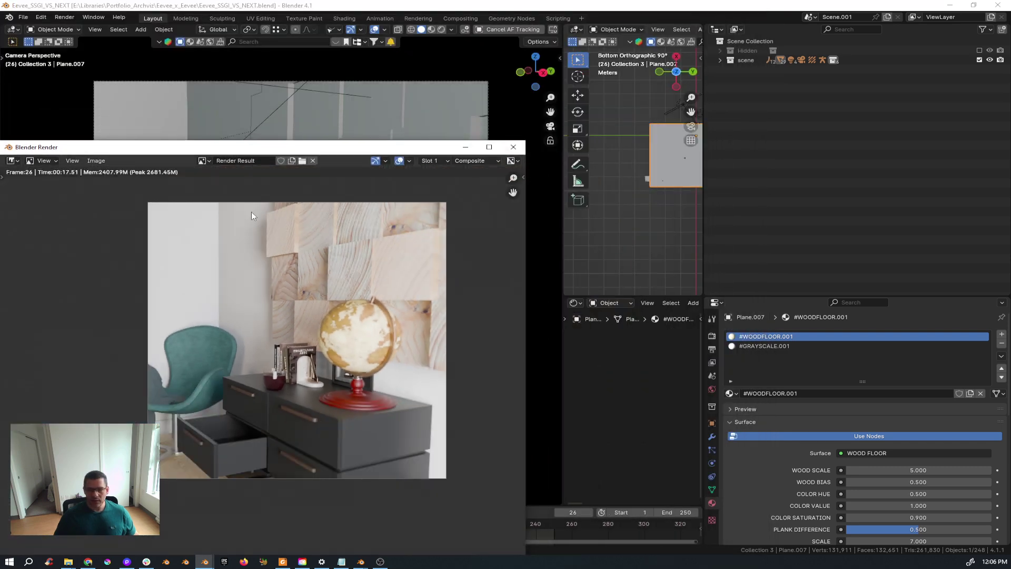
left_click_drag(250, 148, 267, 39)
middle_click_drag(255, 188, 220, 200)
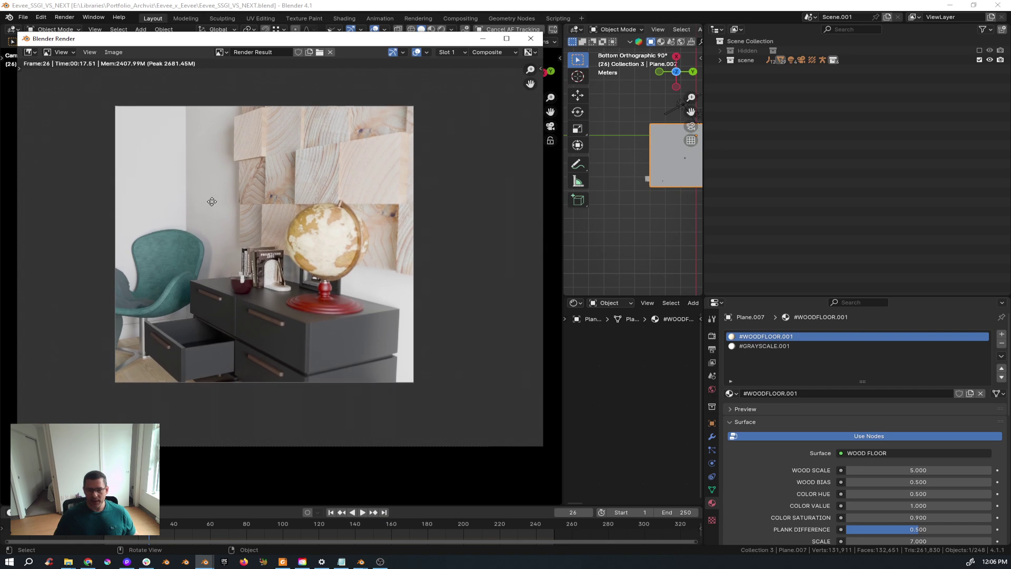
scroll(223, 203, "up", 1)
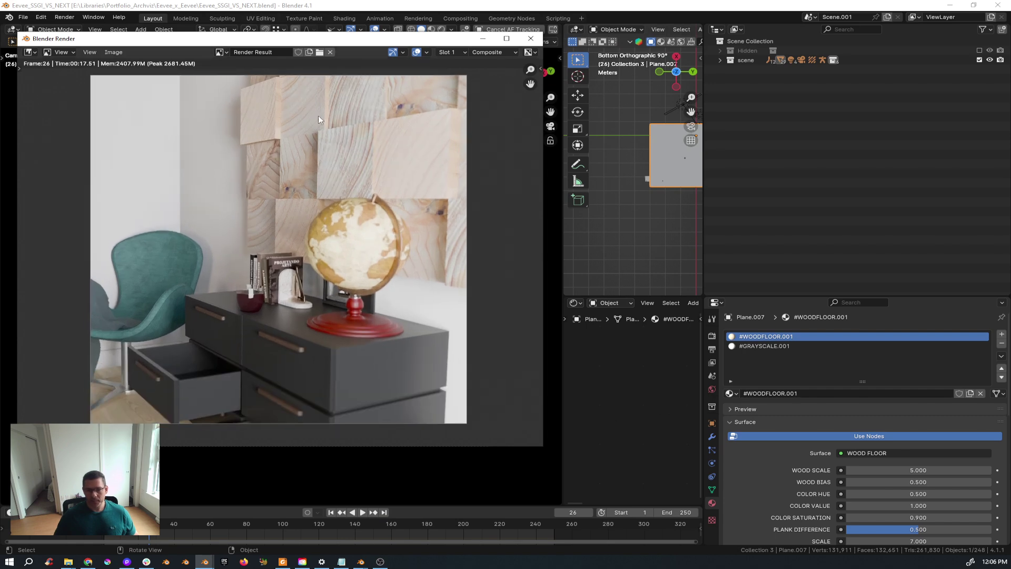
Save the Blender 4.1 render to the Desktop in JPEG format as SSGI.jpg, close its render window and minimize Blender 4.1
left_click(113, 52)
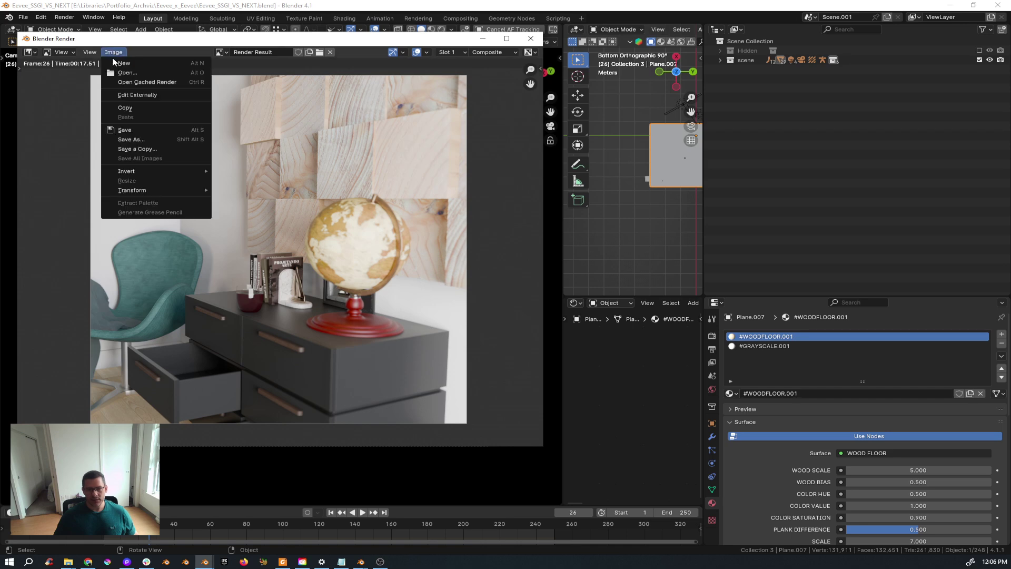
left_click(131, 139)
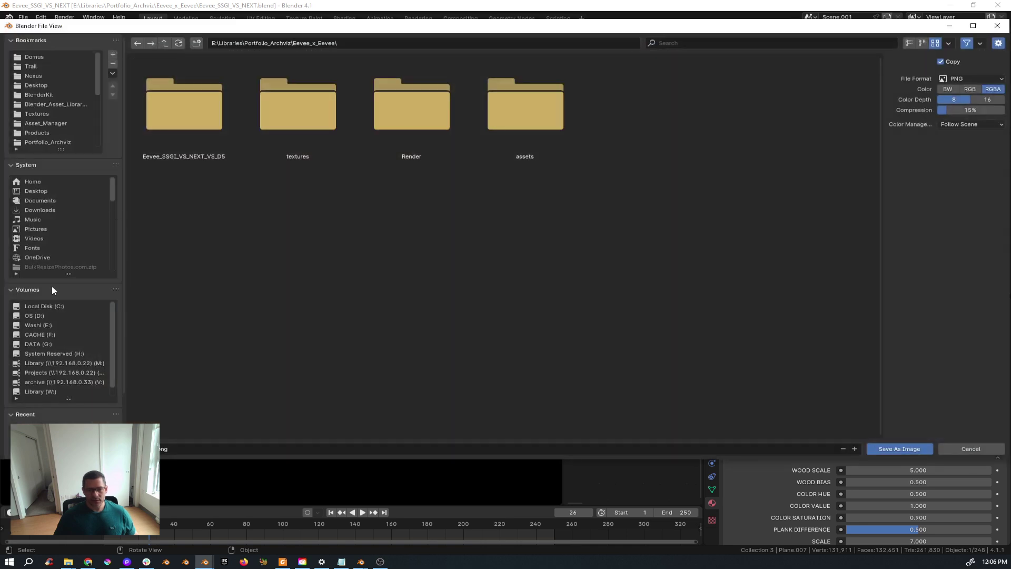
left_click(37, 191)
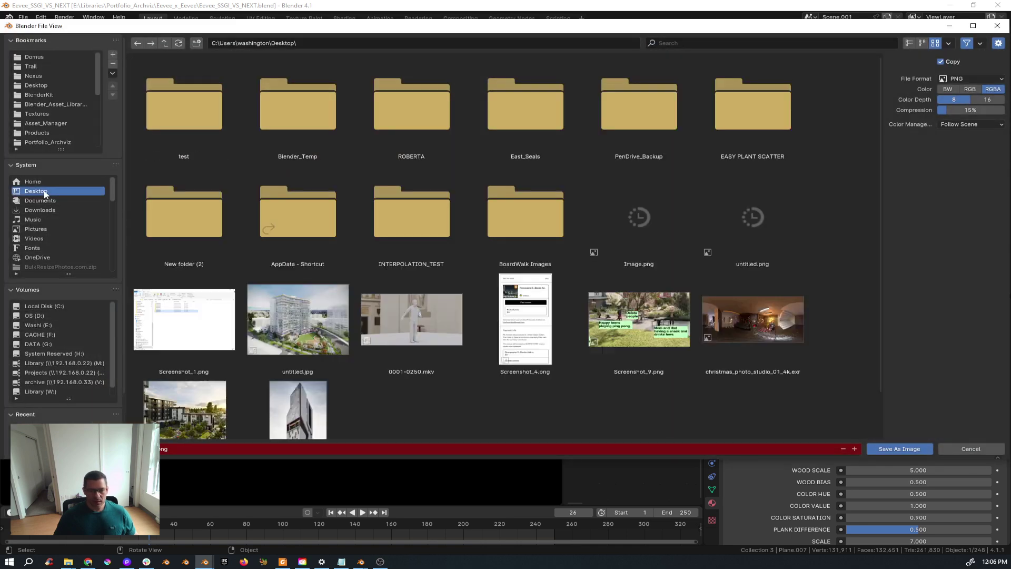
left_click(237, 449)
key("BackSpace")
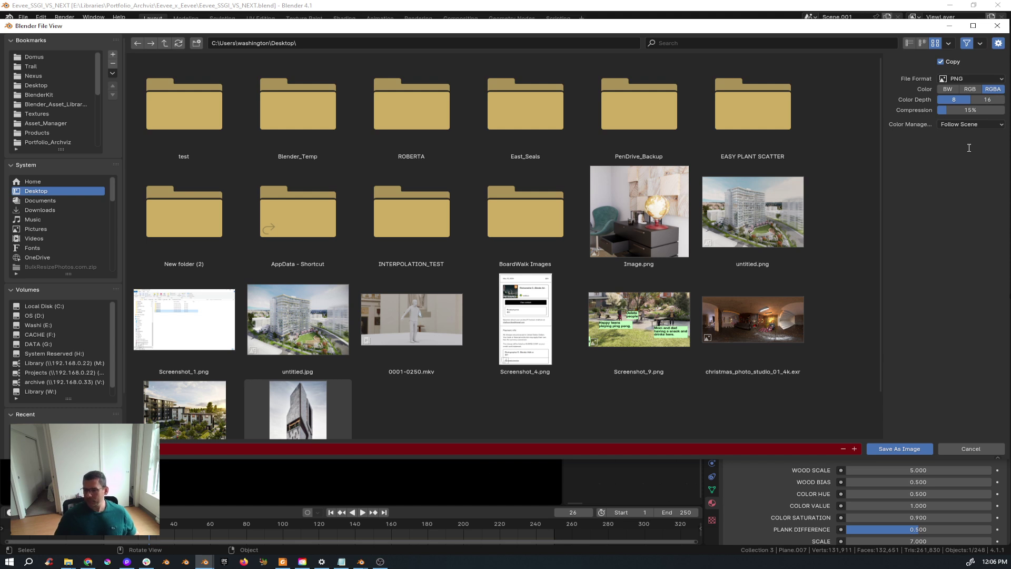
left_click(985, 79)
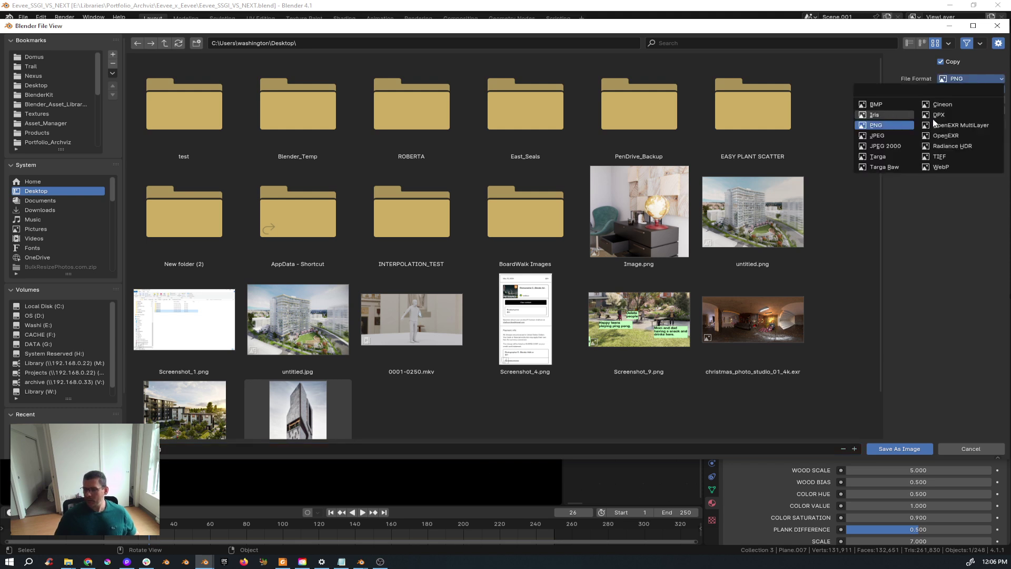
left_click(885, 136)
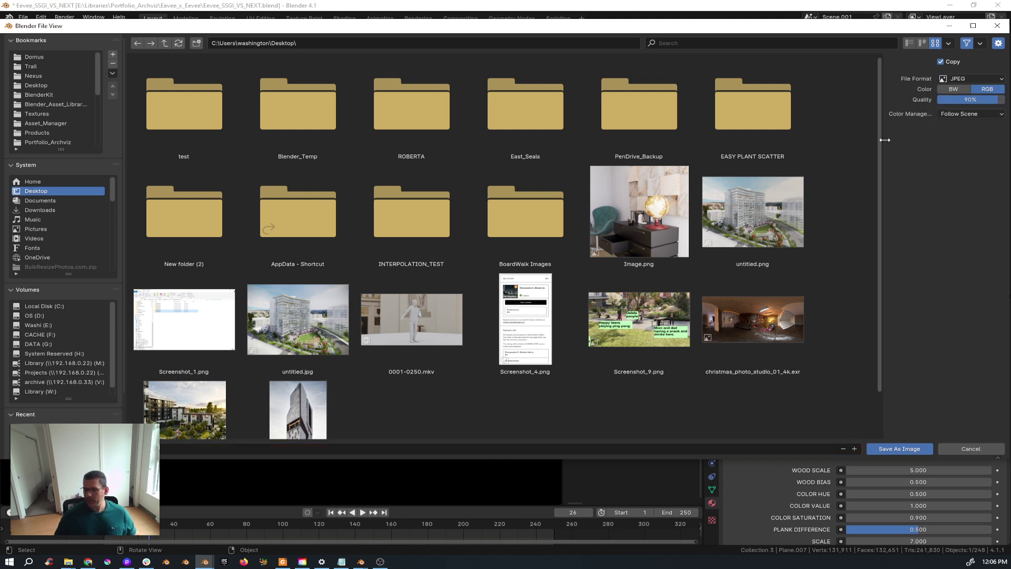
left_click(903, 448)
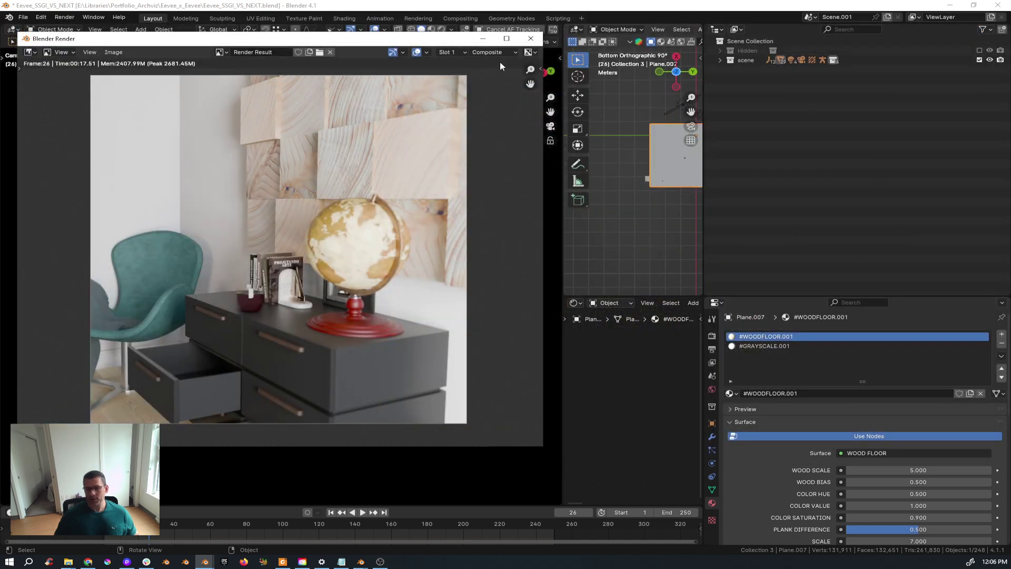
left_click(531, 39)
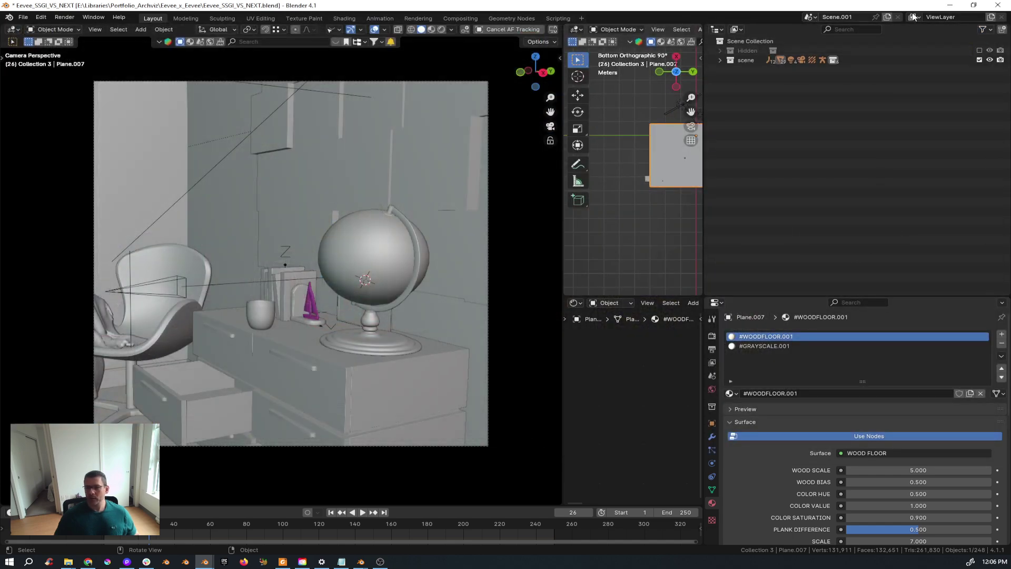
left_click(949, 5)
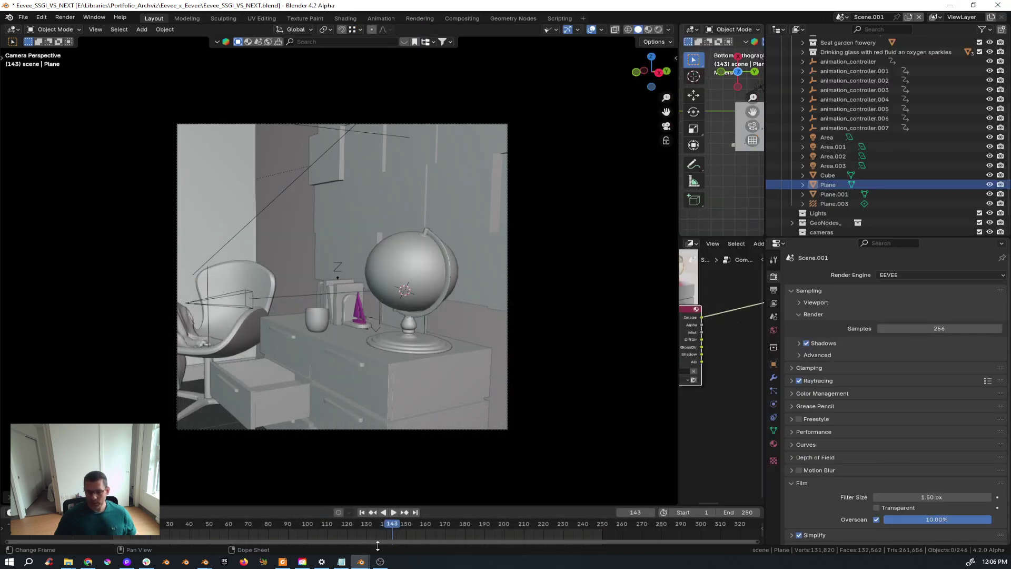
Bring the Blender 4.2 render result forward and save it to the Desktop as NEXT.png
mouse_move(361, 562)
left_click(421, 513)
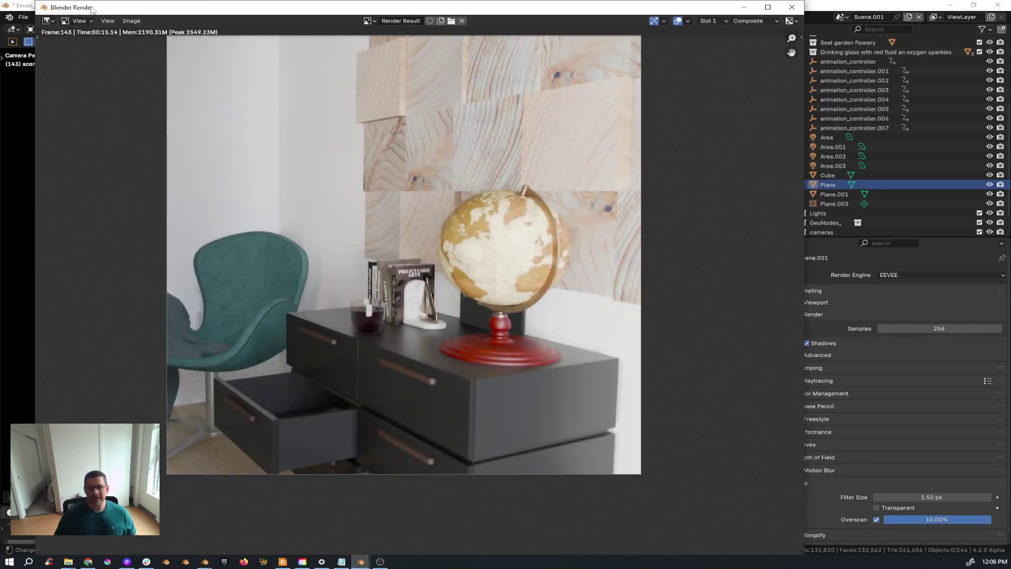
left_click(131, 20)
left_click(157, 111)
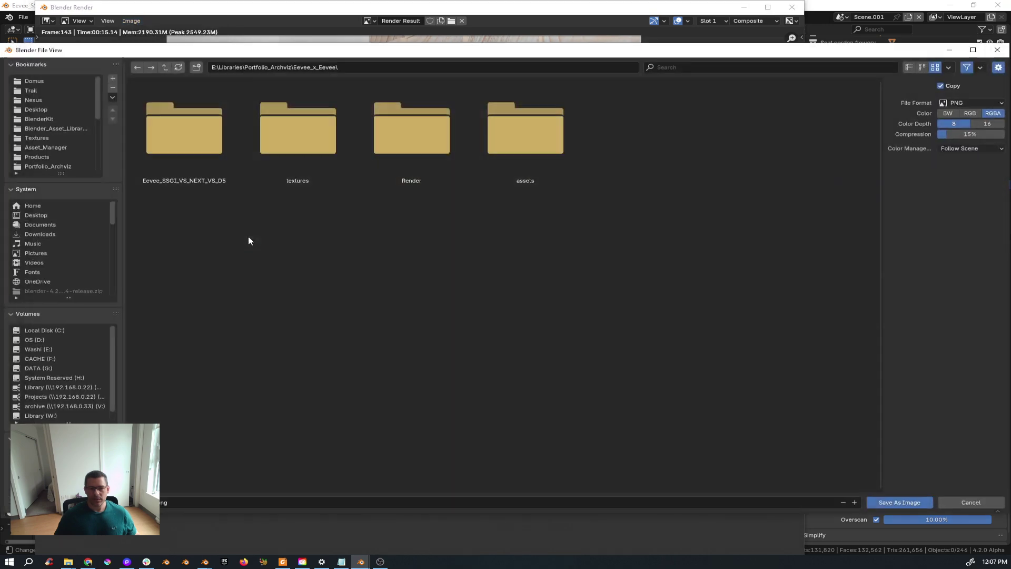
left_click(48, 215)
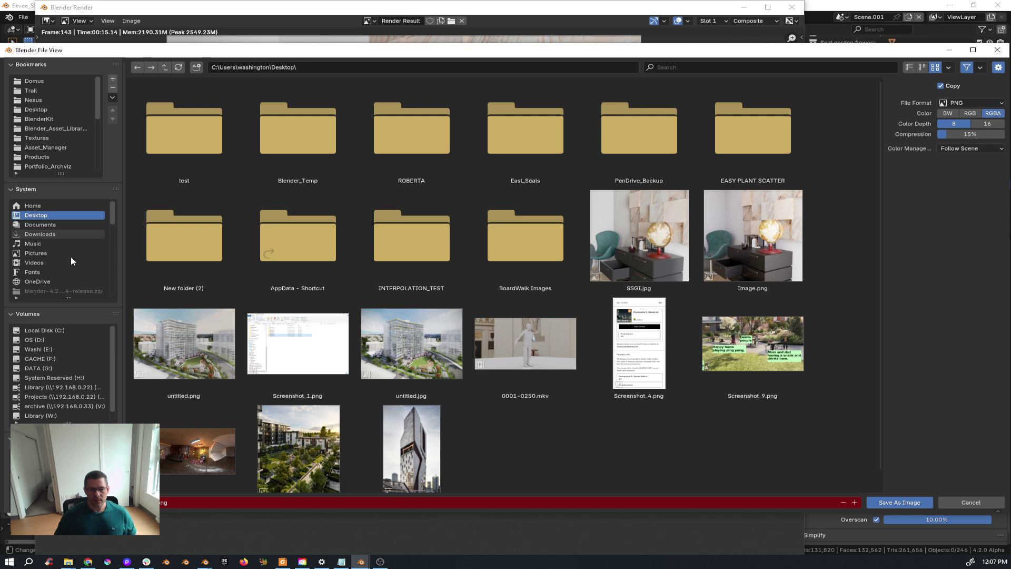
left_click(177, 502)
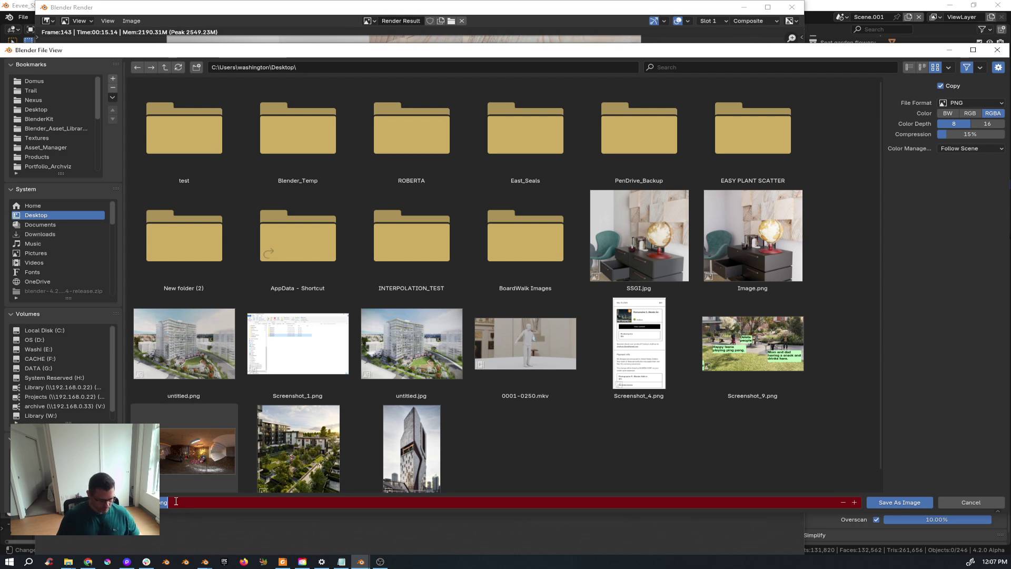
key("Escape")
key("Escape")
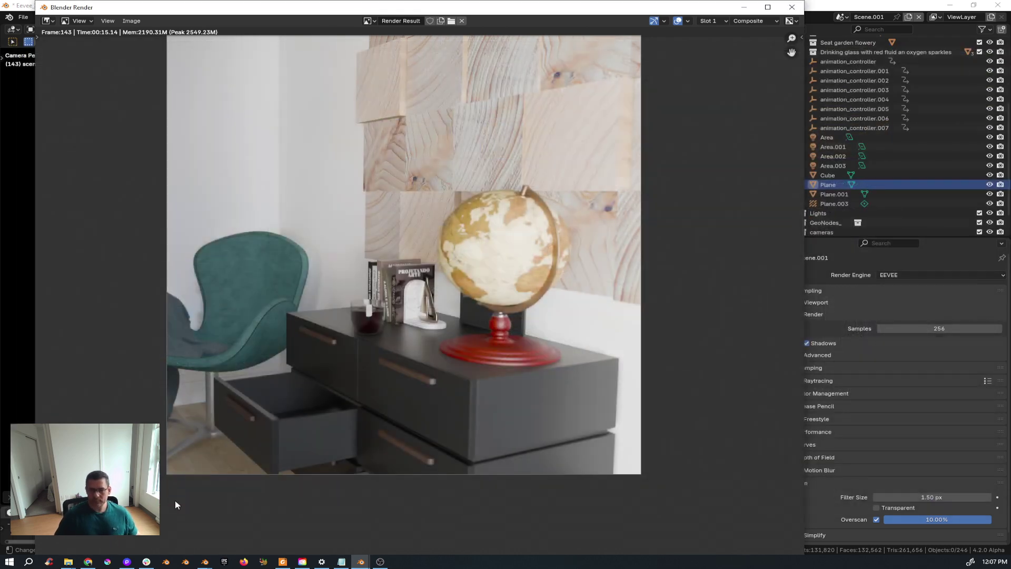
Minimize the Blender 4.2 render window and the remaining Blender windows to clear the desktop
left_click(741, 9)
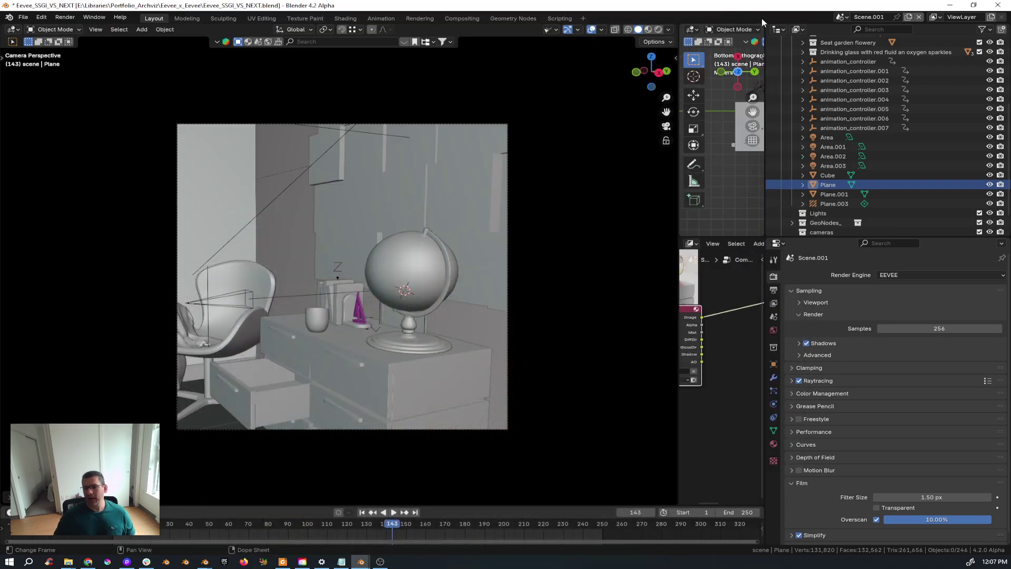
left_click(950, 5)
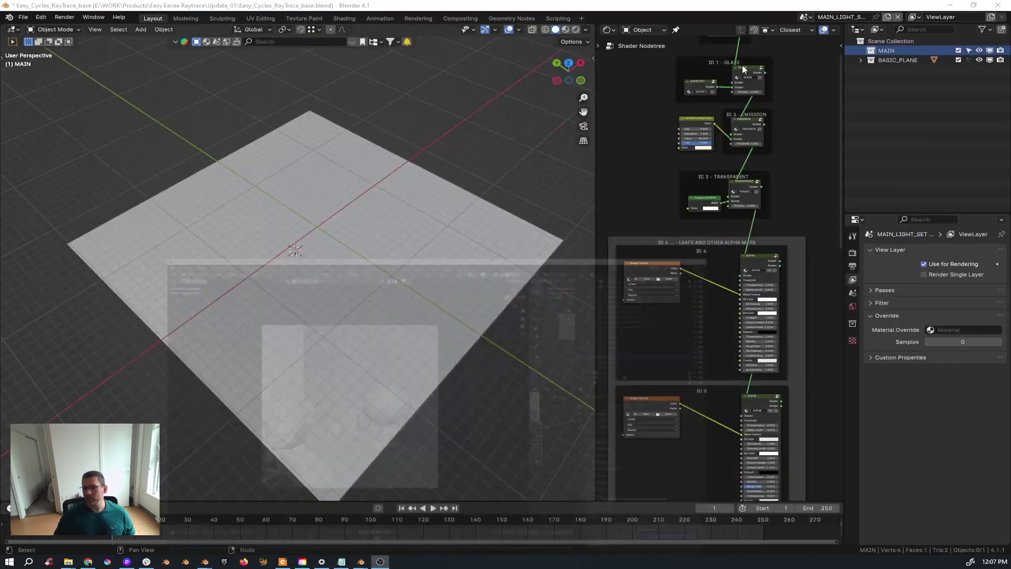
left_click(950, 5)
left_click(951, 6)
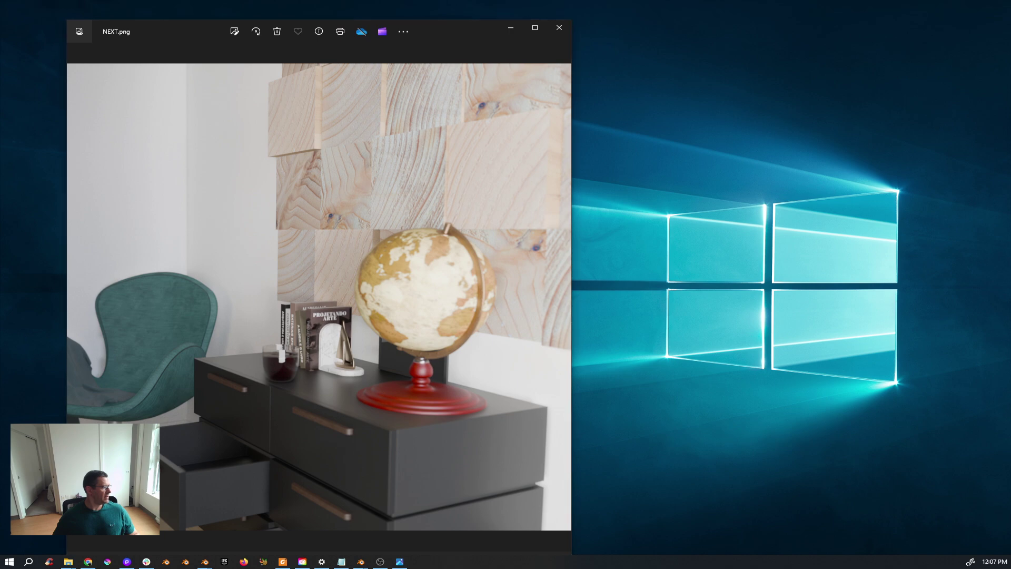
Arrange NEXT.png and SSGI.jpg side by side, compare Image.png in front of them, and move it out of the way
key("super+Right")
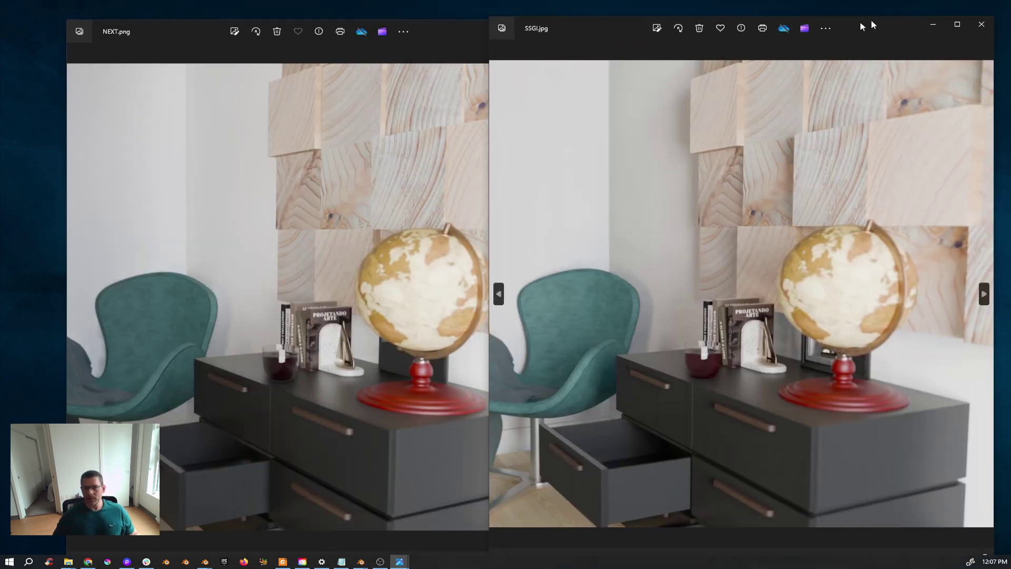
left_click(445, 53)
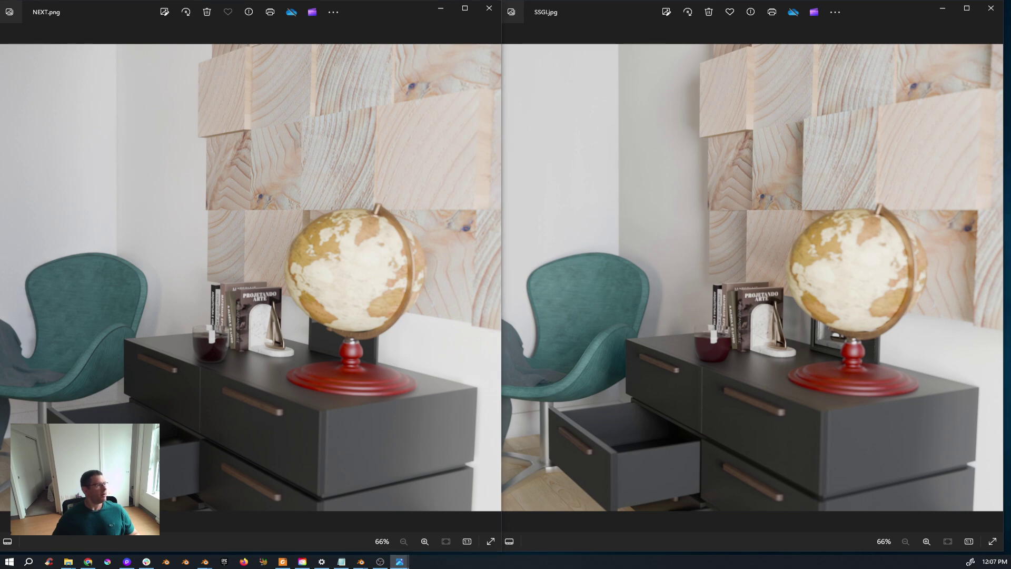
left_click_drag(0, 106, 588, 51)
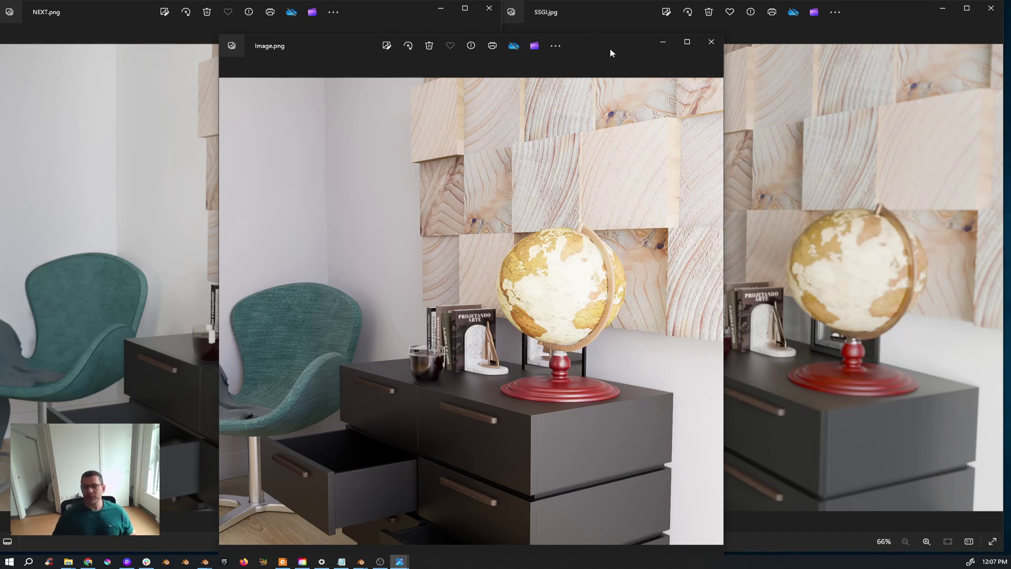
left_click_drag(602, 42, 617, 558)
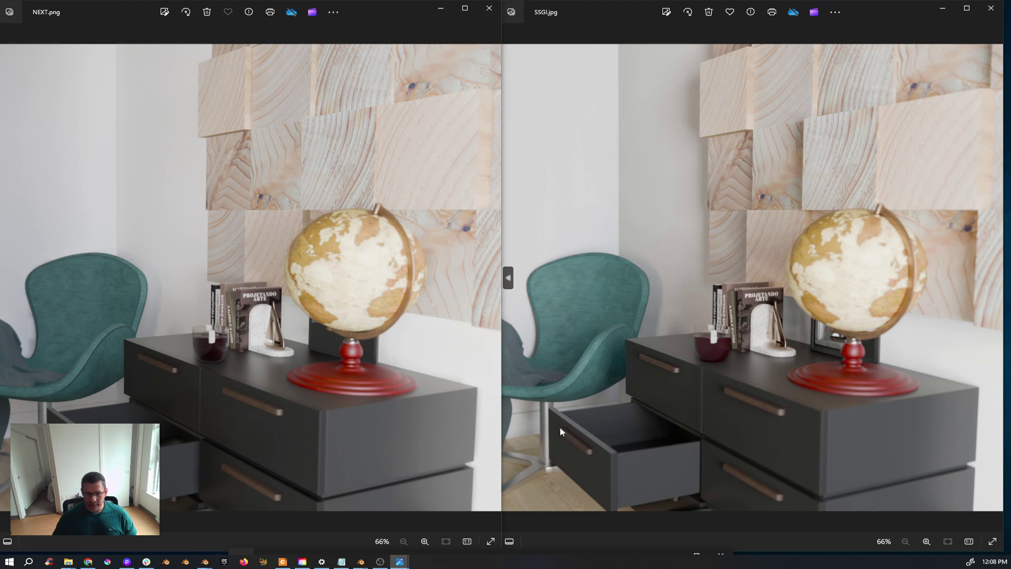
Compare the teal chair and the open drawer in NEXT.png and SSGI.jpg at close range
scroll(554, 394, "up", 3)
scroll(554, 398, "up", 2)
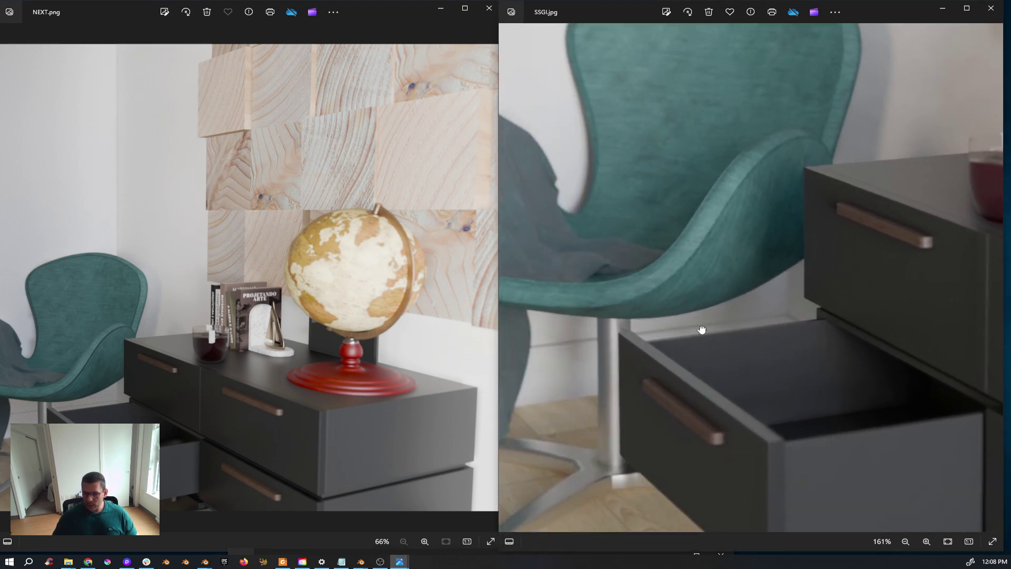
scroll(254, 357, "up", 4)
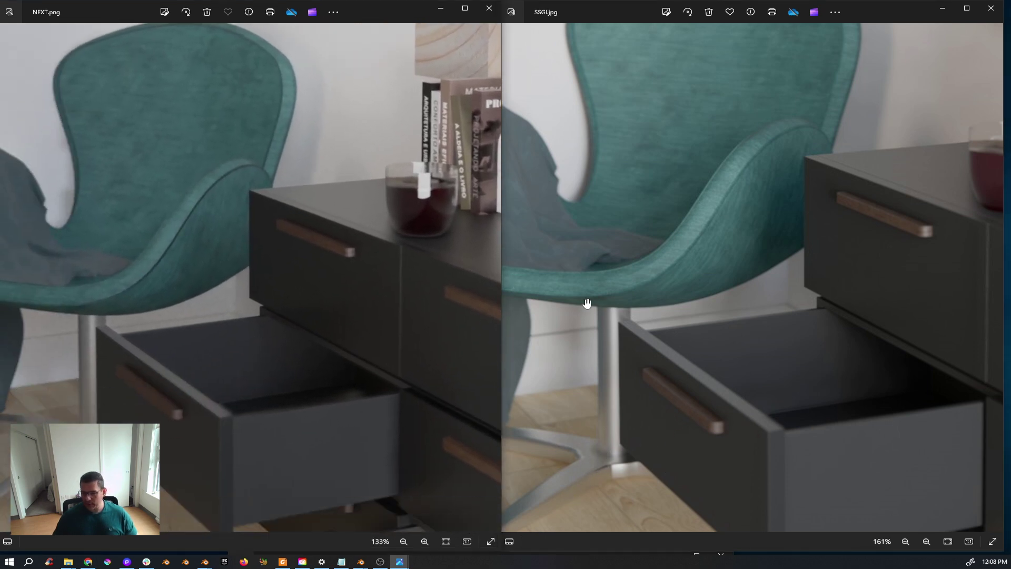
left_click_drag(894, 377, 715, 343)
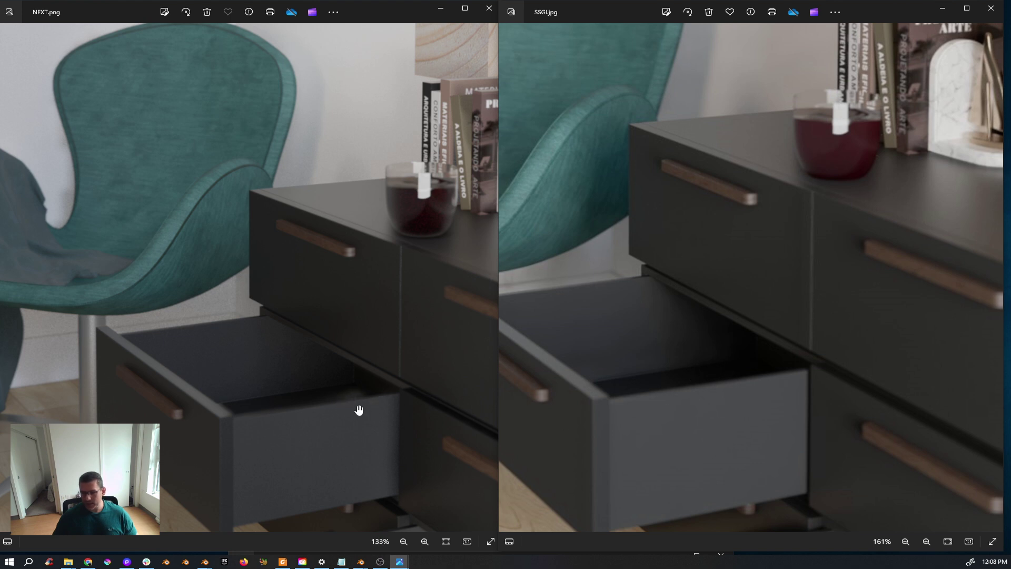
Compare the globe, books, glass and picture frame on the dresser in NEXT.png and SSGI.jpg
left_click_drag(765, 350, 583, 440)
left_click_drag(351, 318, 162, 395)
left_click_drag(290, 317, 142, 310)
left_click_drag(762, 355, 794, 343)
left_click_drag(336, 383, 355, 391)
left_click_drag(767, 308, 734, 355)
left_click_drag(301, 379, 327, 366)
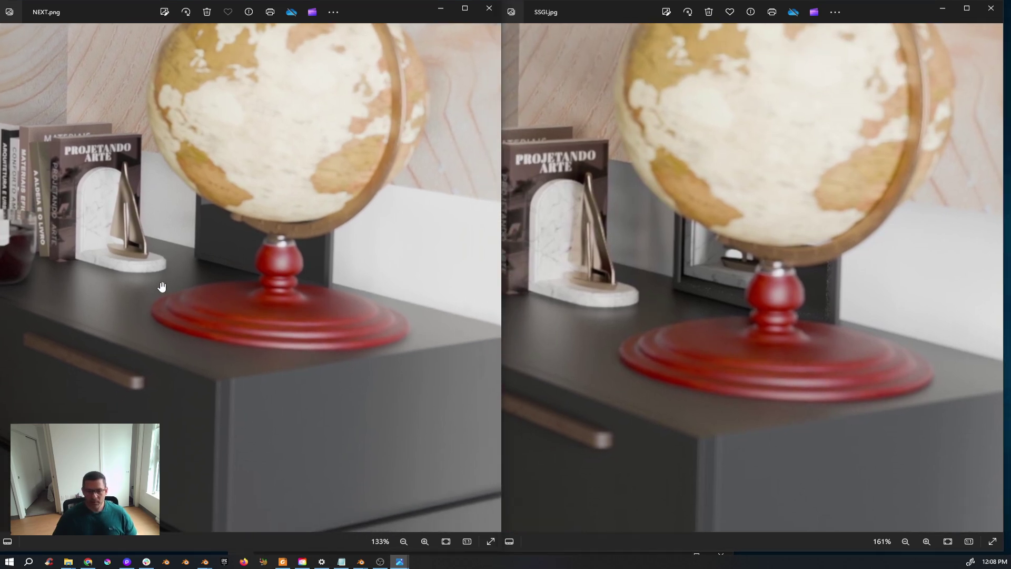
left_click_drag(160, 286, 163, 309)
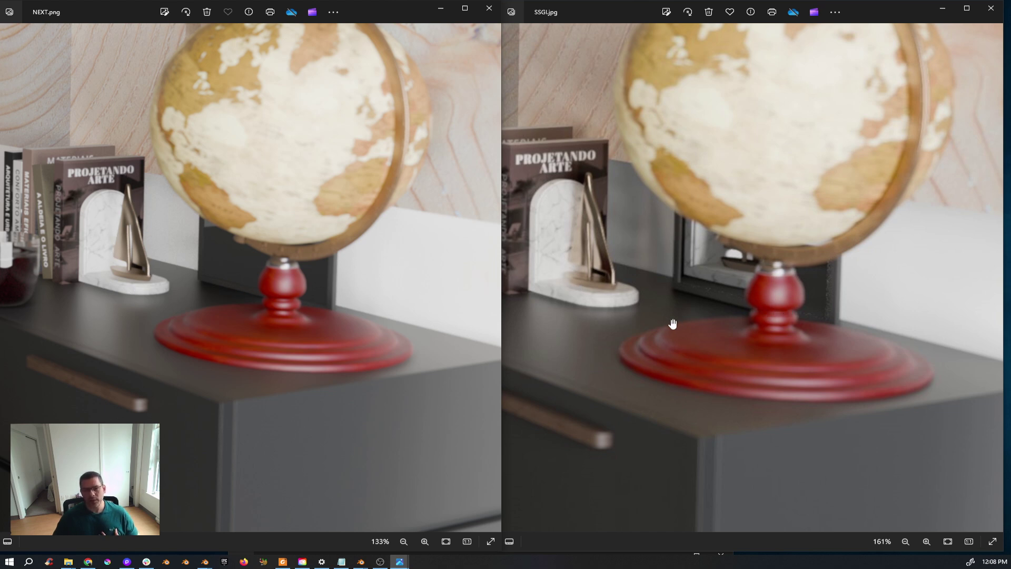
left_click_drag(674, 324, 681, 327)
scroll(678, 340, "down", 5)
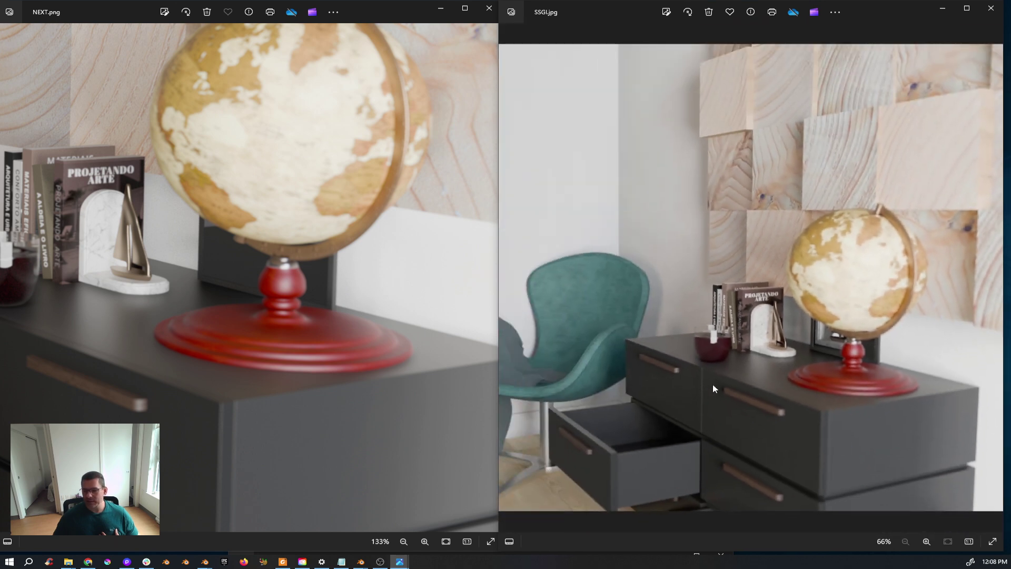
scroll(297, 352, "down", 5)
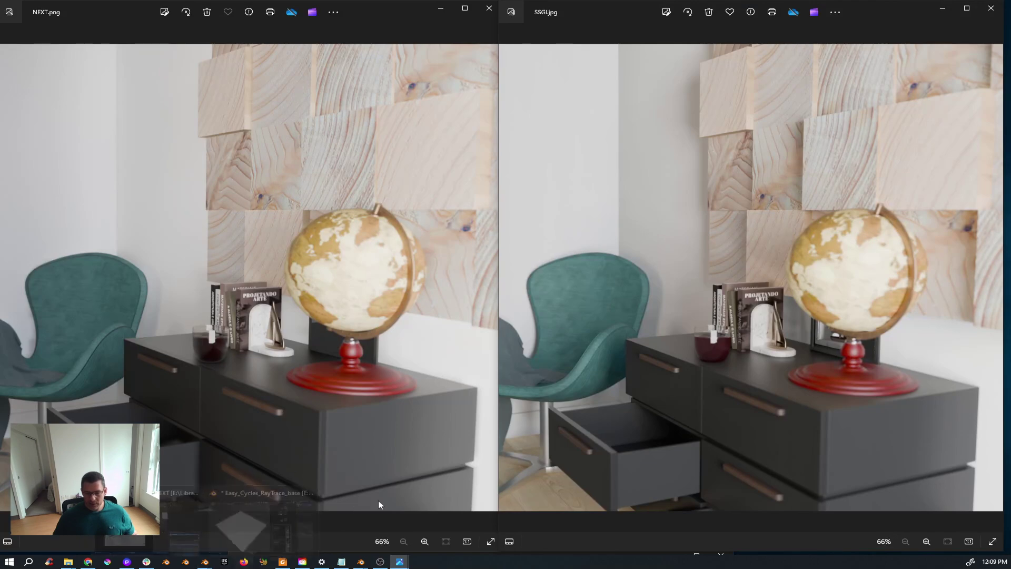
Bring Image.png forward and place it over NEXT.png, side by side with SSGI.jpg
mouse_move(400, 561)
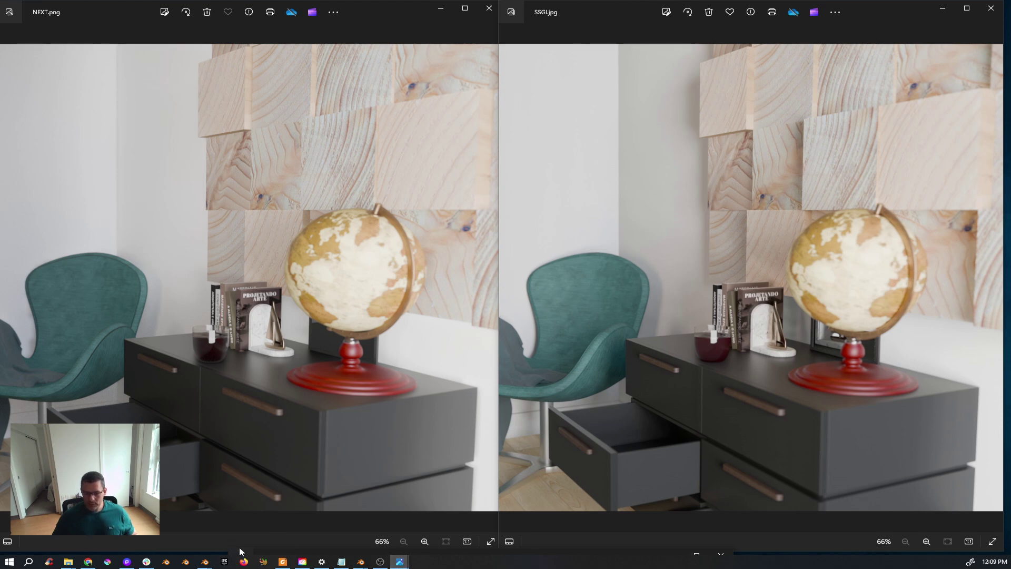
left_click(651, 495)
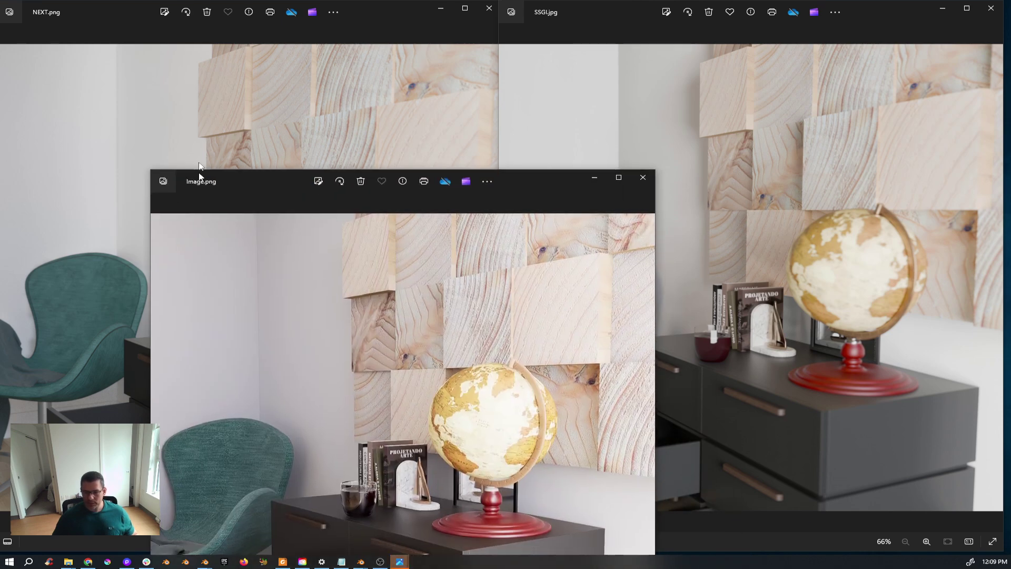
left_click_drag(87, 27, 148, 261)
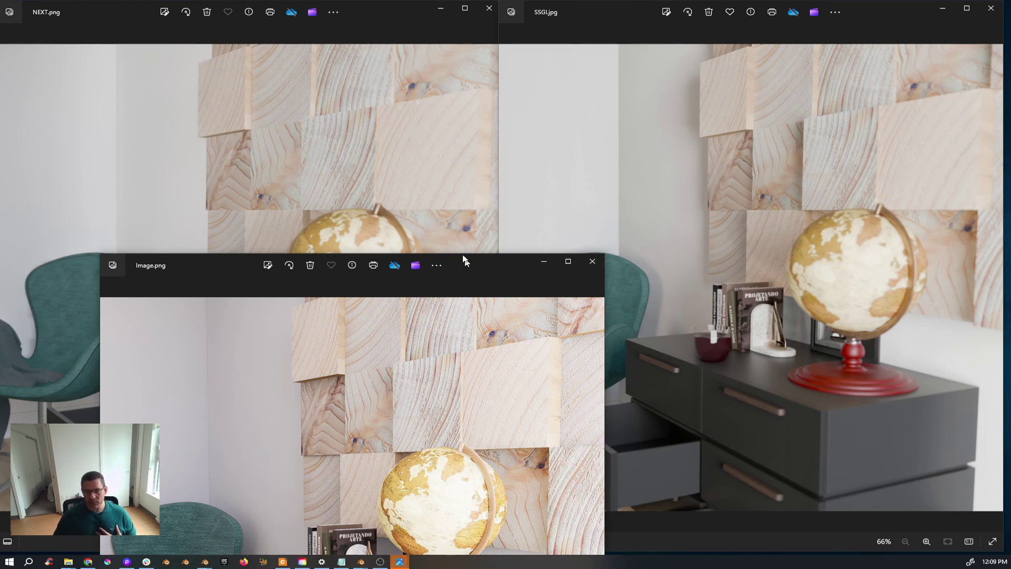
left_click_drag(466, 261, 358, 6)
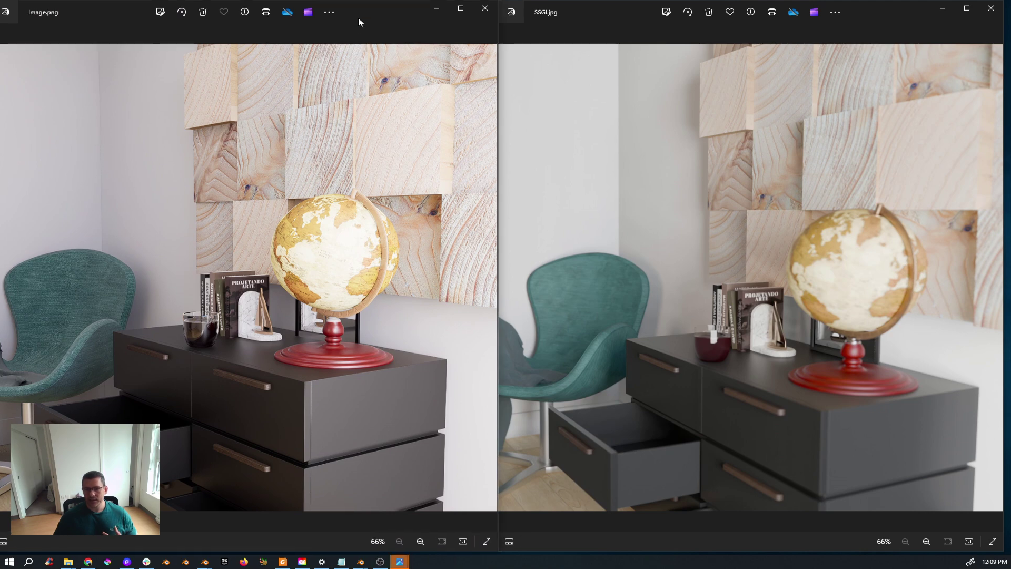
Compare the globe, books, glass and frame on the dresser in Image.png with those in SSGI.jpg
scroll(169, 293, "up", 4)
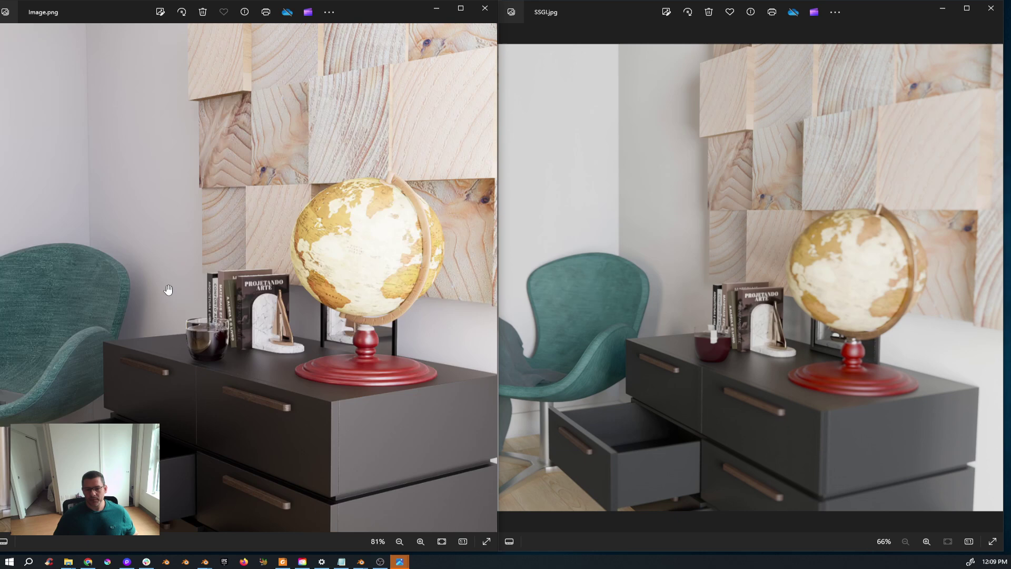
left_click_drag(169, 295, 228, 265)
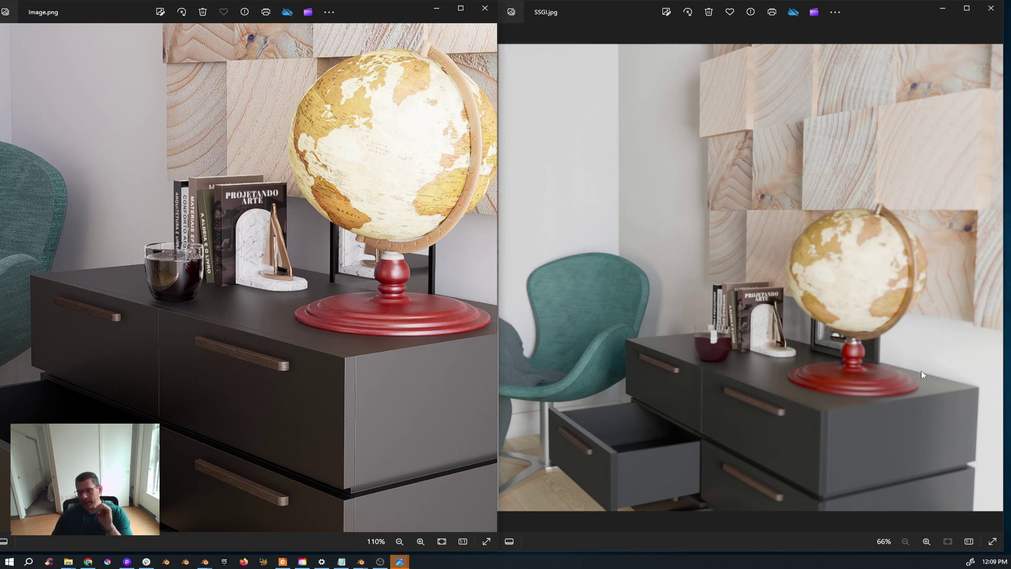
scroll(788, 302, "up", 5)
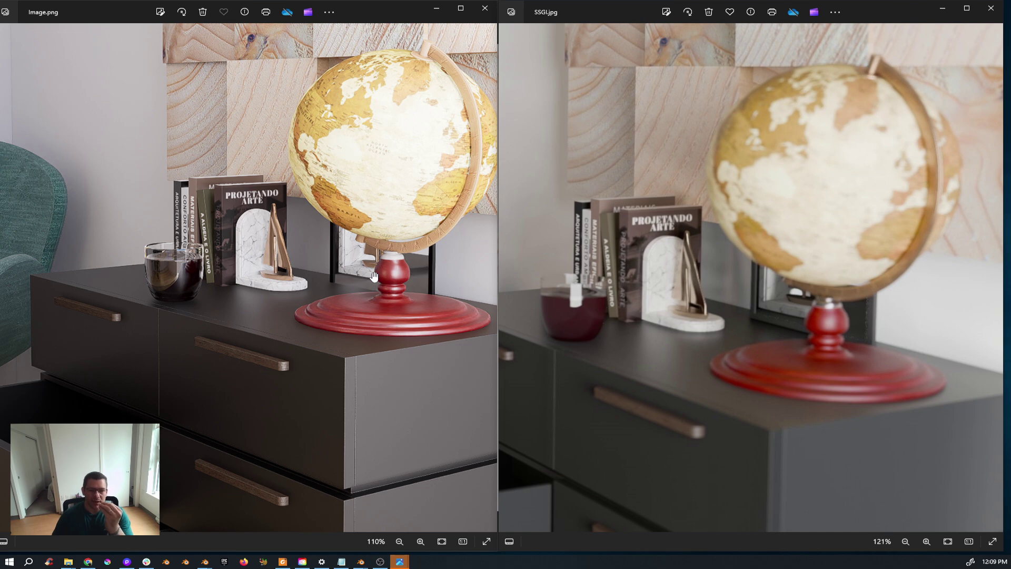
scroll(370, 274, "down", 1)
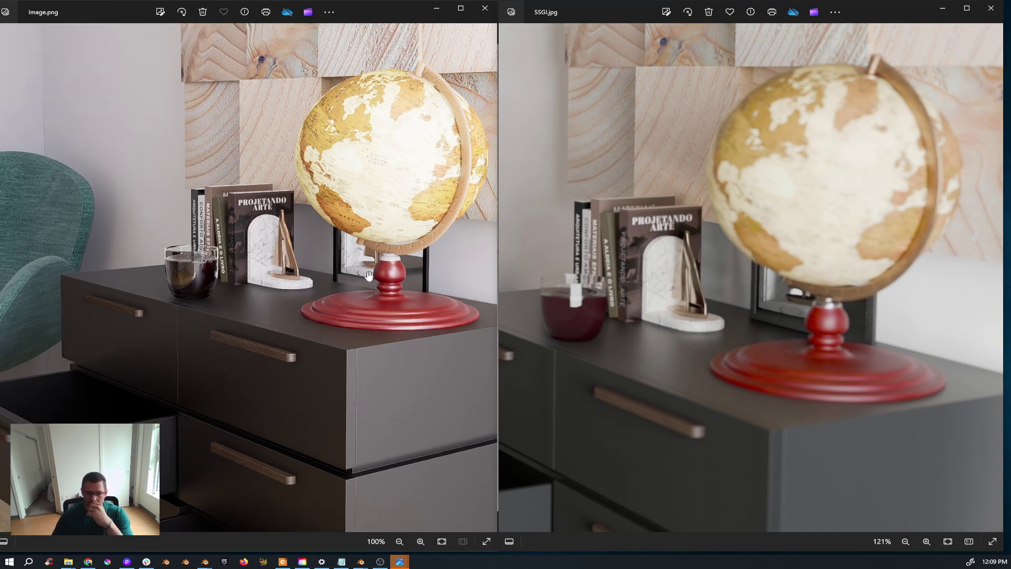
scroll(247, 232, "up", 5)
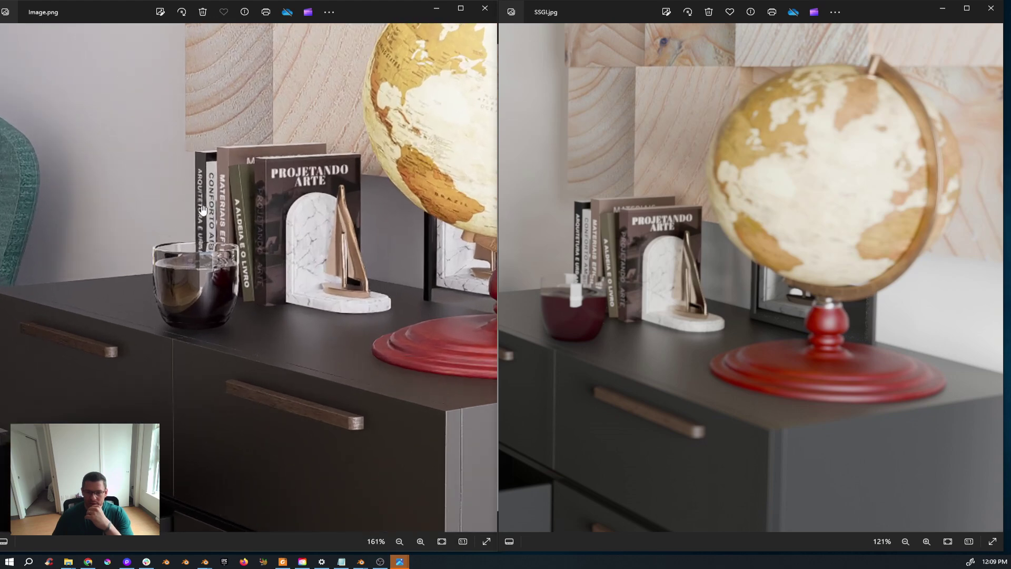
scroll(203, 209, "down", 2)
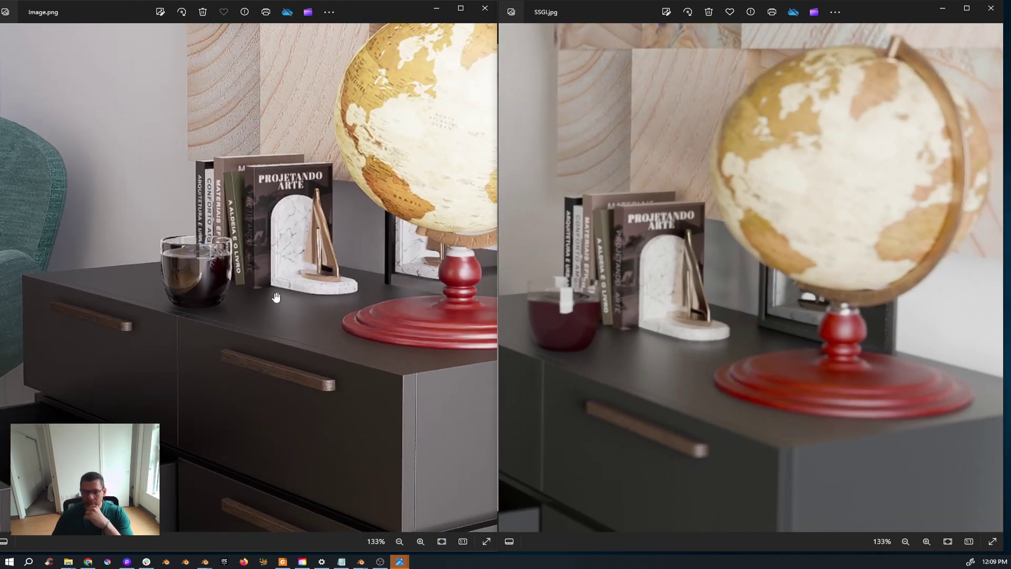
left_click_drag(711, 274, 627, 275)
left_click_drag(384, 350, 248, 368)
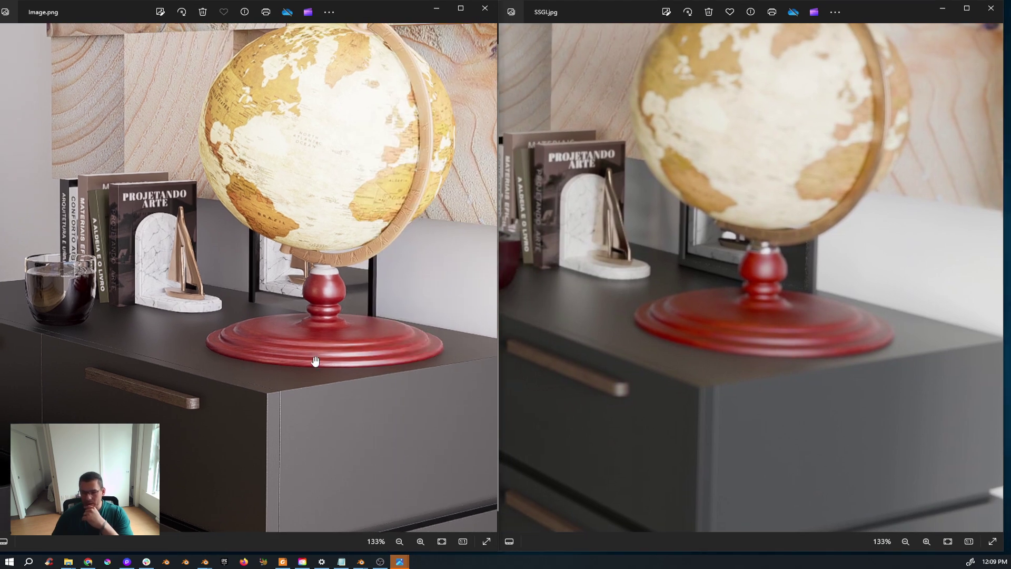
left_click_drag(808, 301, 854, 284)
Examine the chair fabric, drawer interior and shadows in Image.png against the same areas of SSGI.jpg
scroll(244, 364, "down", 3)
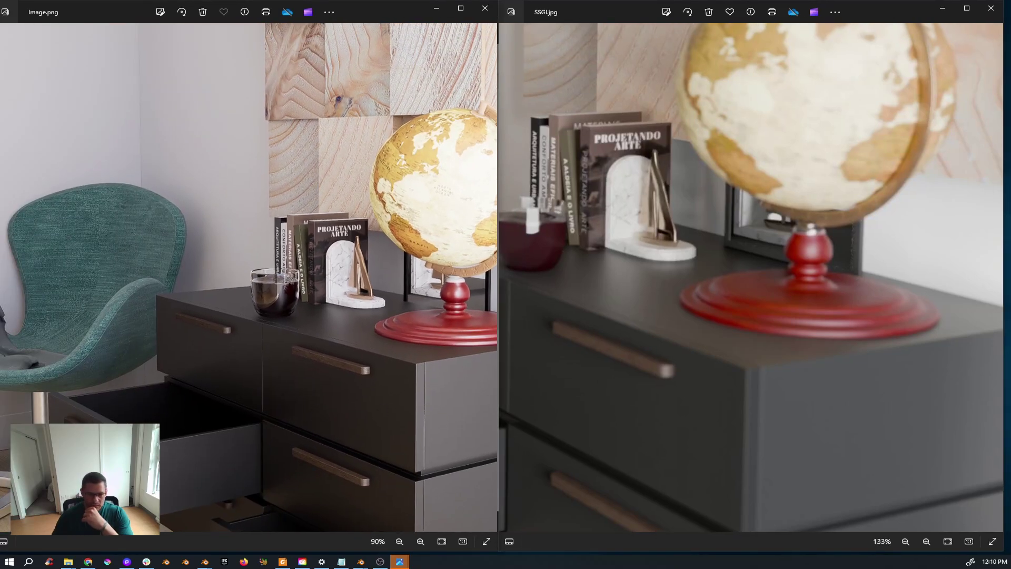
scroll(247, 369, "up", 3)
left_click_drag(606, 369, 681, 402)
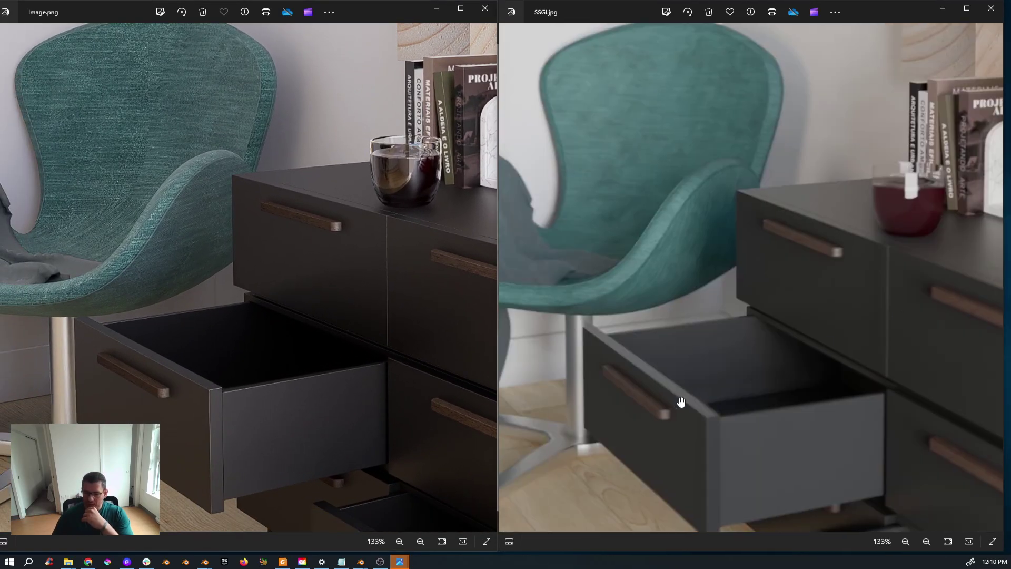
scroll(586, 450, "up", 1)
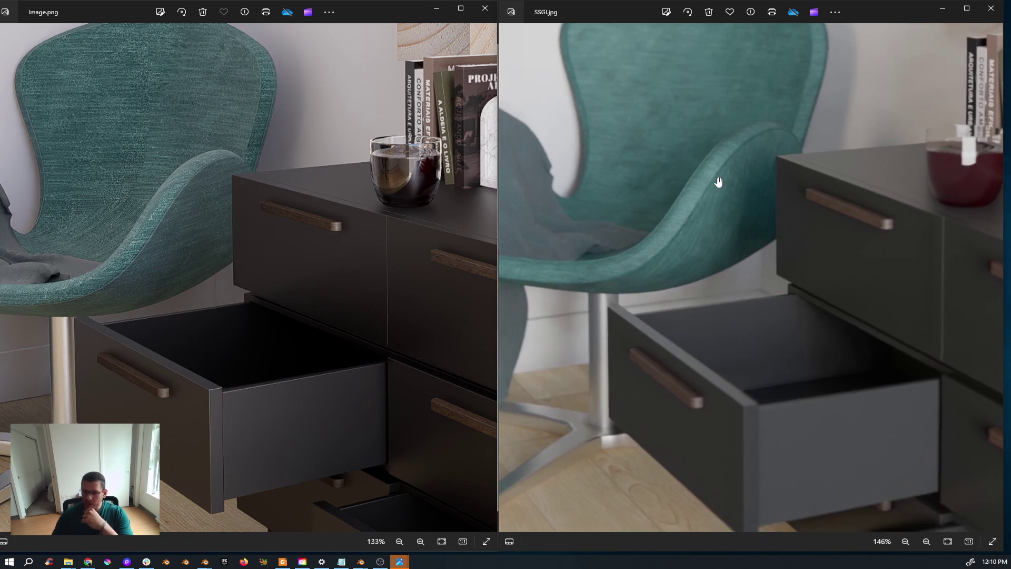
left_click_drag(248, 264, 248, 290)
scroll(129, 422, "down", 4)
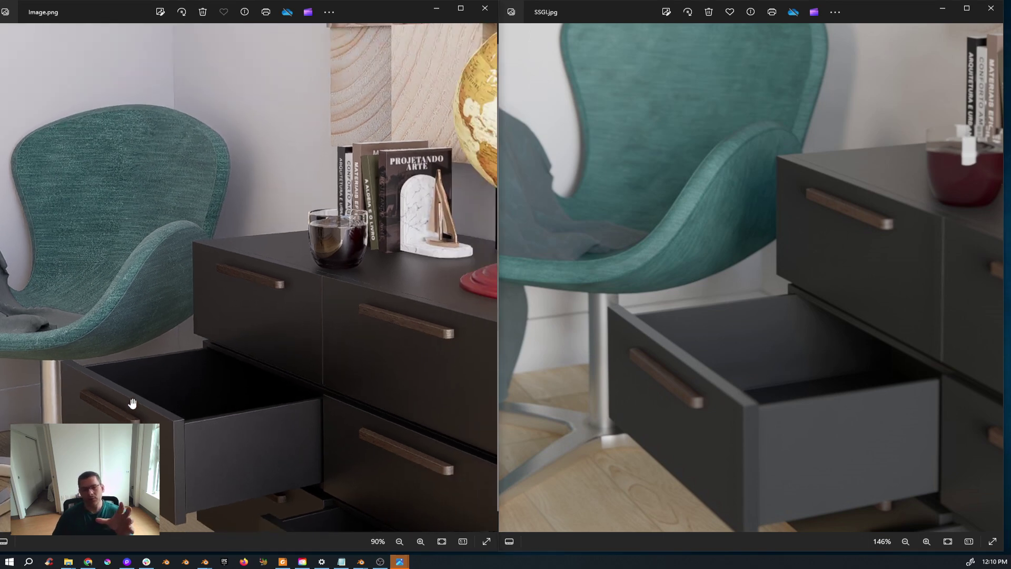
scroll(191, 323, "down", 2)
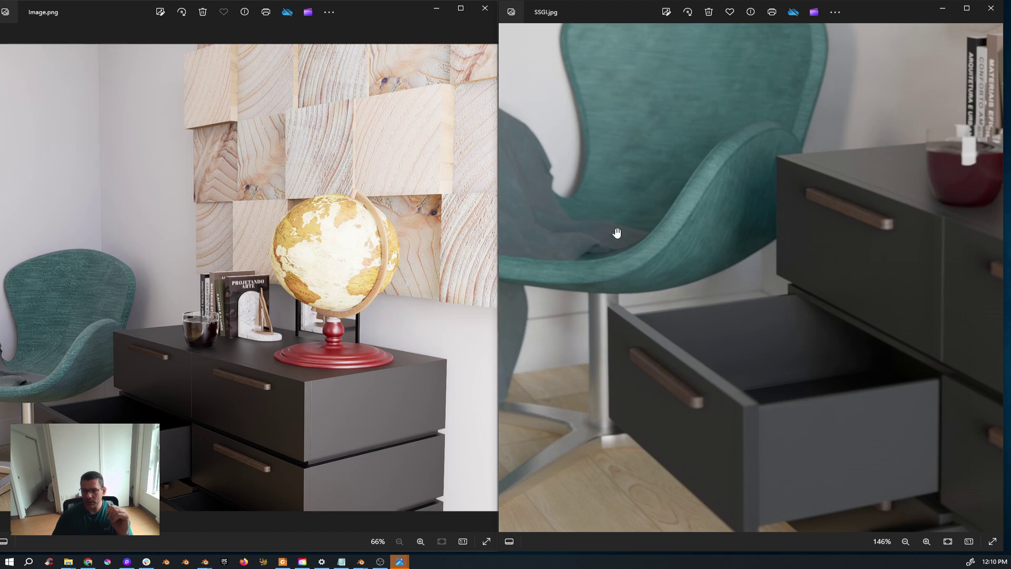
scroll(614, 232, "up", 3)
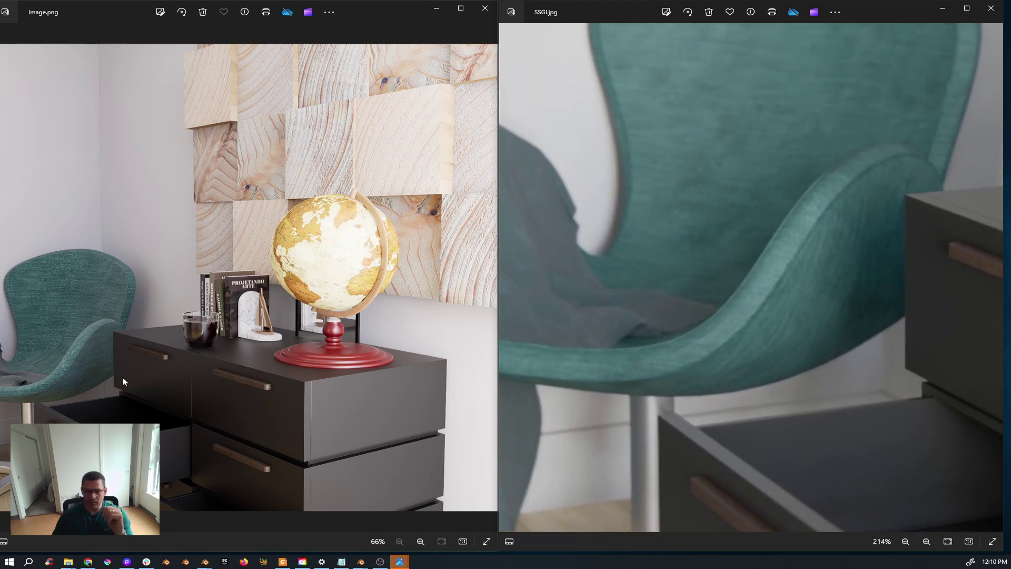
scroll(39, 382, "up", 2)
Close the Screenshot_1.png and NEXT.png windows and open Image.png beside SSGI.jpg
left_click(33, 387)
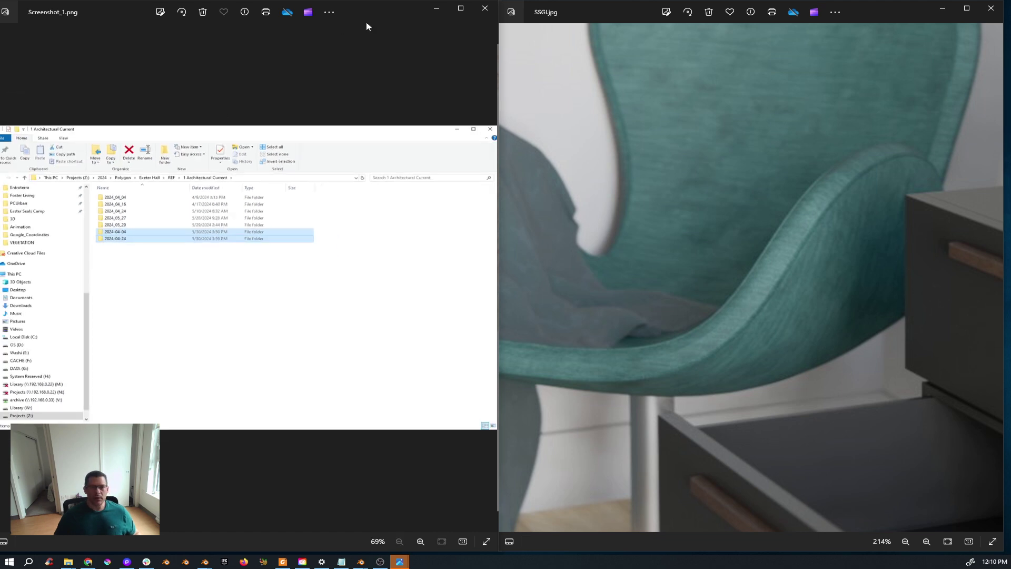
left_click(485, 8)
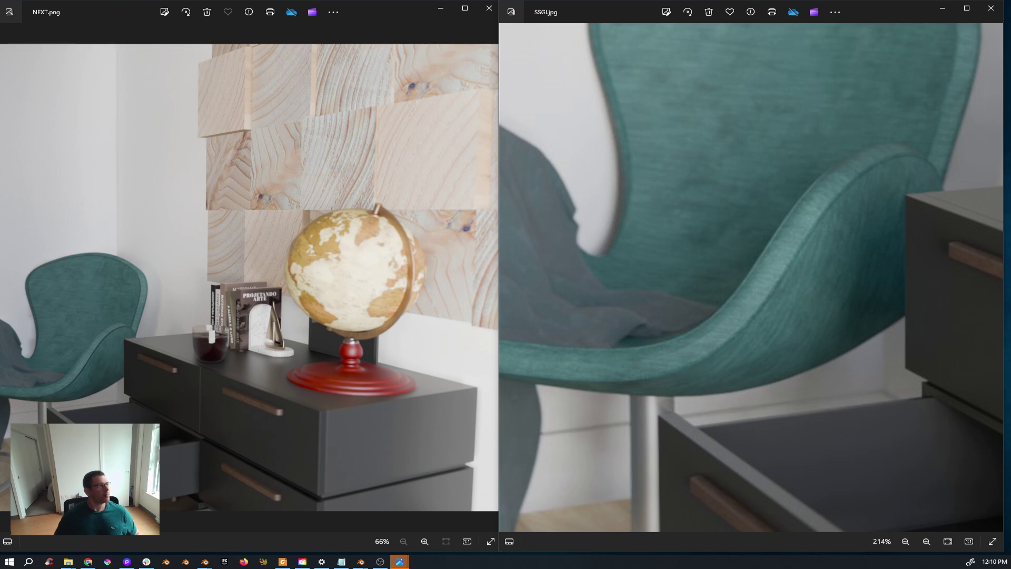
left_click(489, 8)
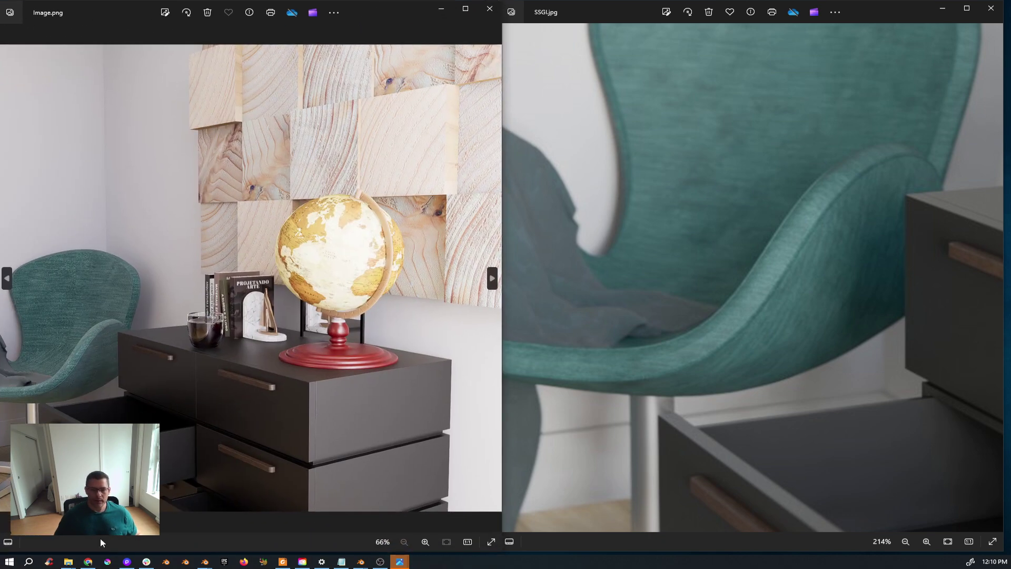
Browse through the neighbouring images in the folder and return to Image.png
key("alt+F4")
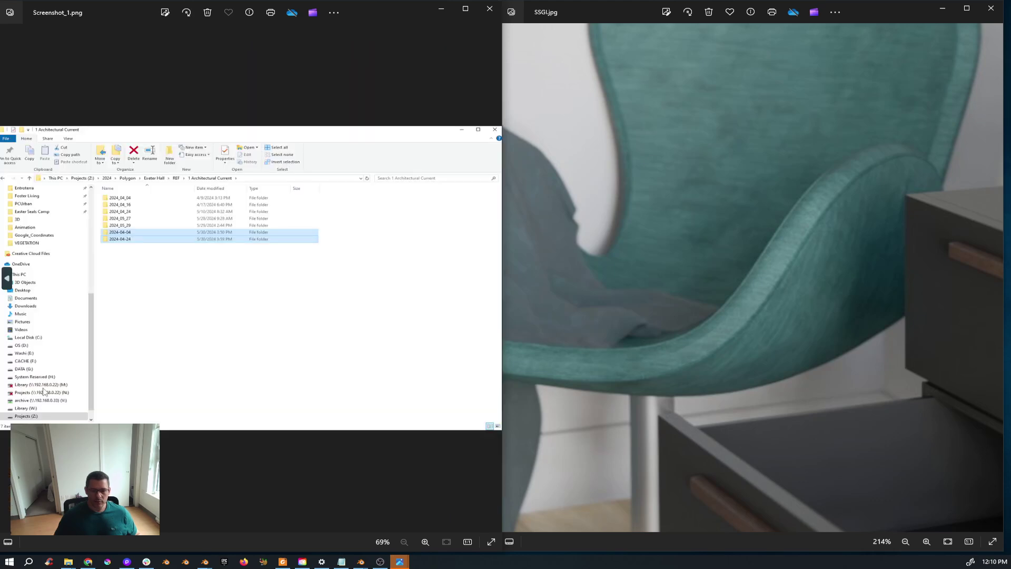
key("alt+F4")
key("alt+F4")
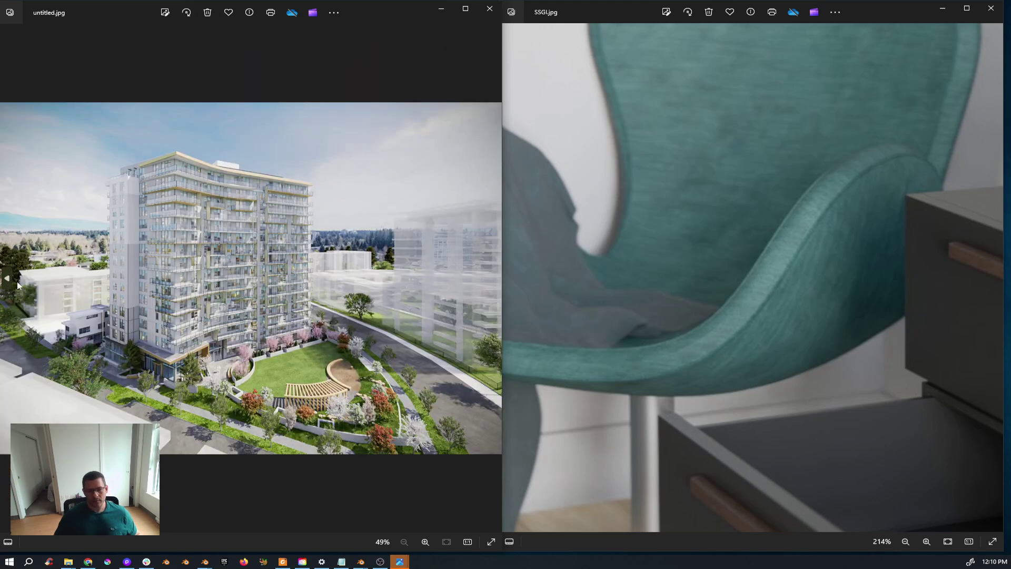
key("alt+F4")
key("alt+F4")
key("alt+F4")
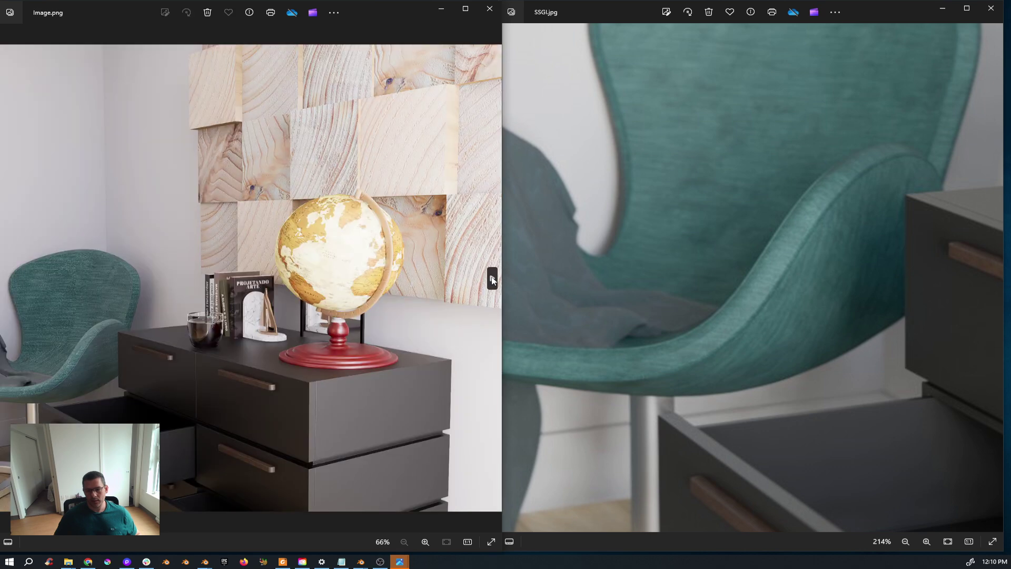
Inspect the chair upholstery and drawer in Image.png up close, with the whole SSGI.jpg scene for comparison
scroll(83, 392, "up", 3)
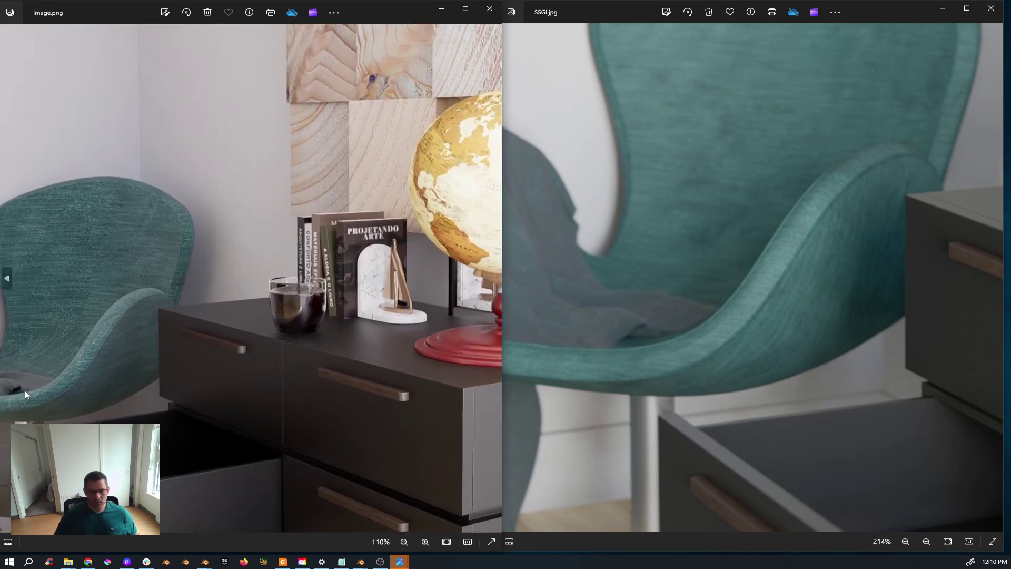
key("Left")
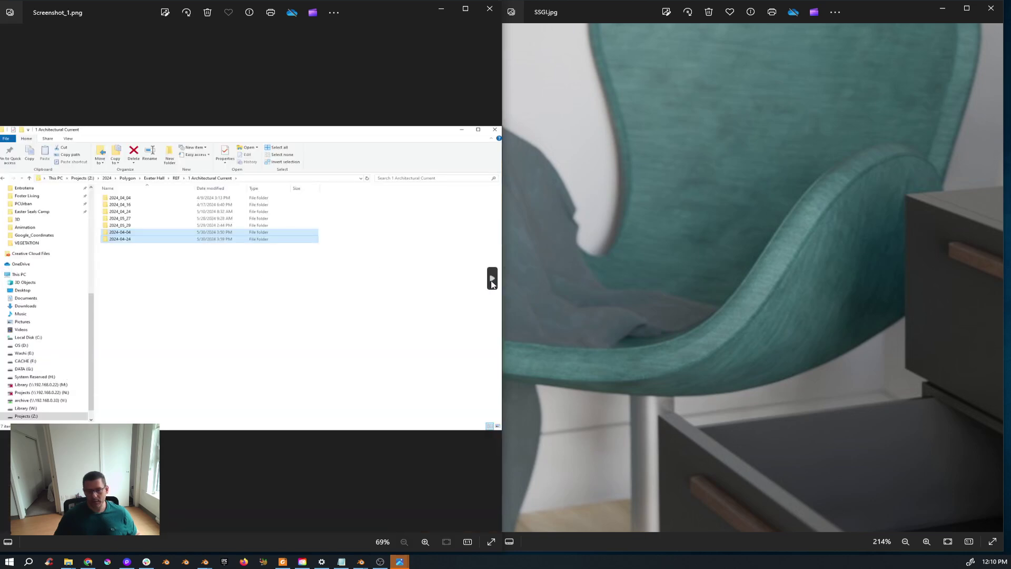
left_click(492, 278)
scroll(86, 400, "up", 5)
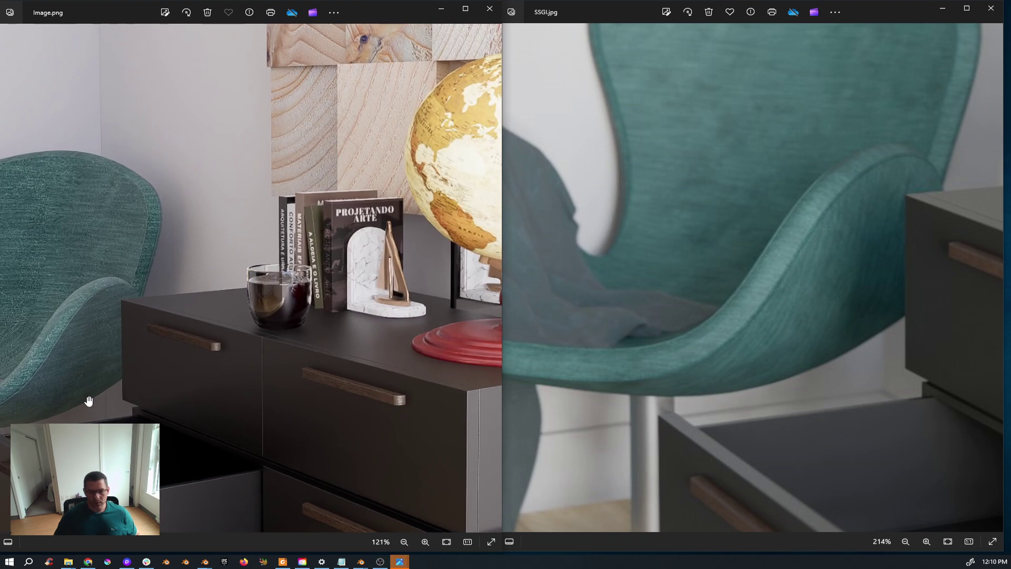
left_click_drag(195, 367, 370, 352)
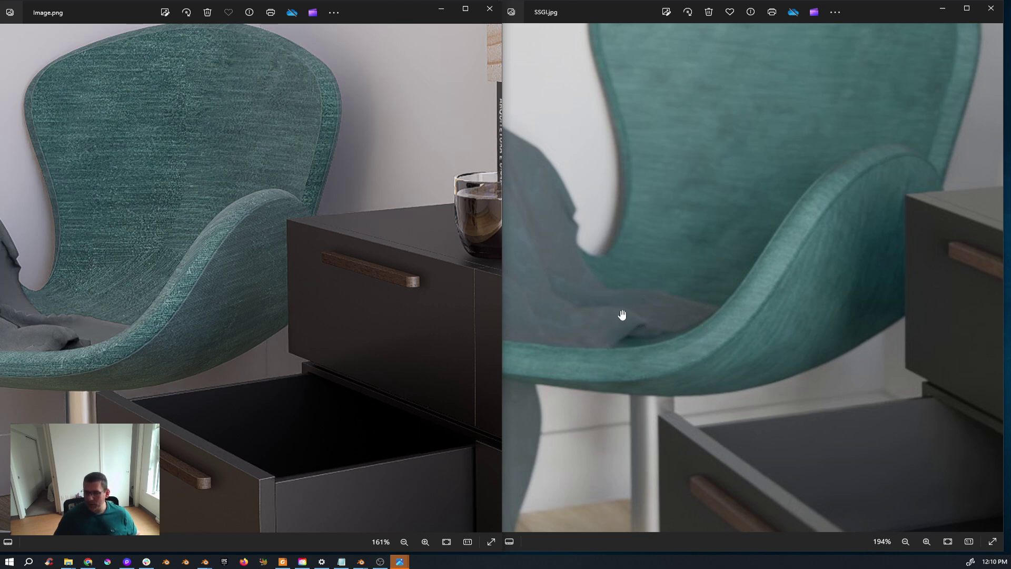
scroll(623, 319, "down", 5)
scroll(624, 326, "down", 3)
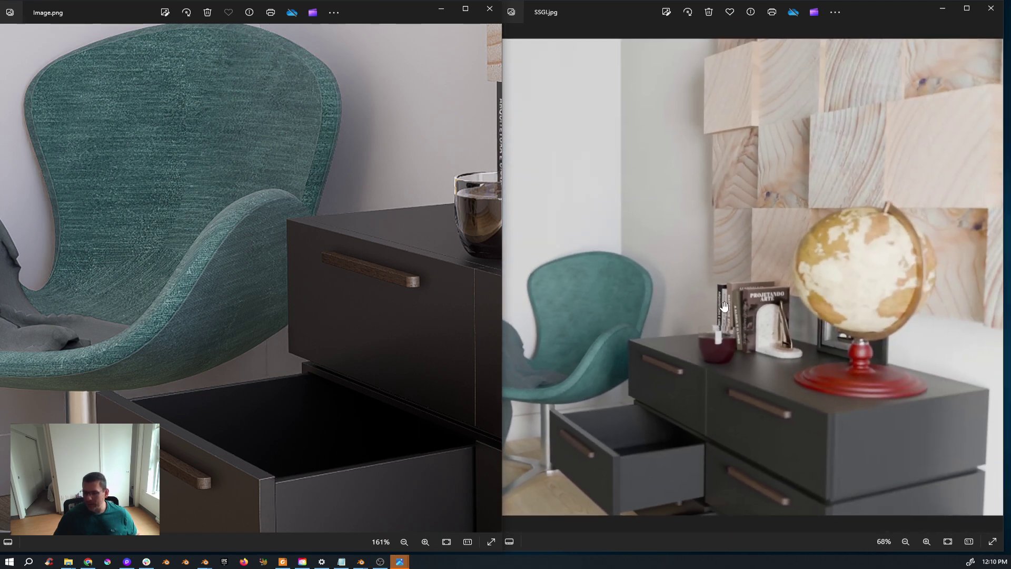
Return Image.png to the whole-scene view and align the SSGI.jpg window beside it for comparison
scroll(226, 311, "down", 3)
scroll(227, 313, "down", 2)
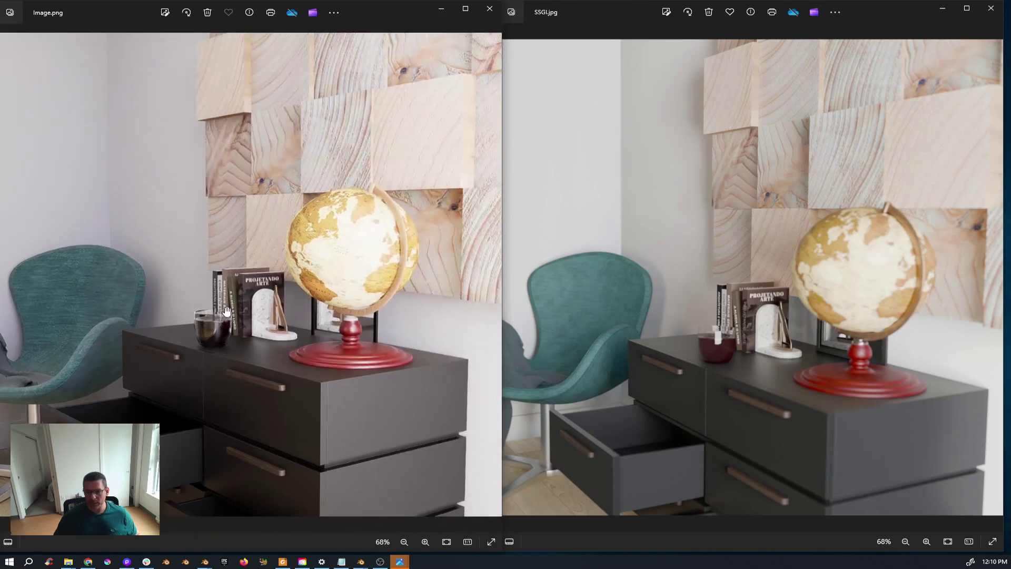
scroll(754, 311, "down", 1)
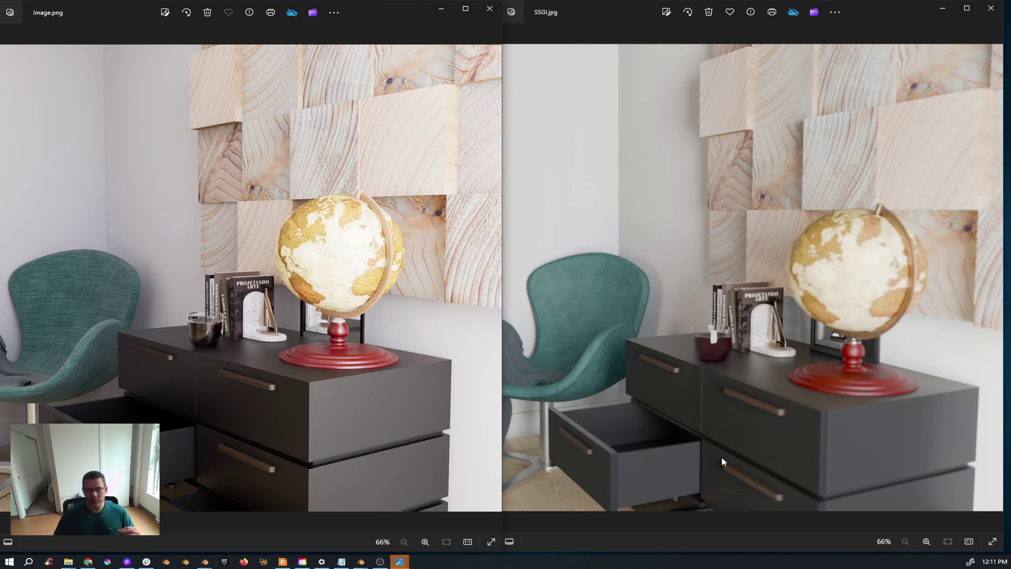
left_click(604, 16)
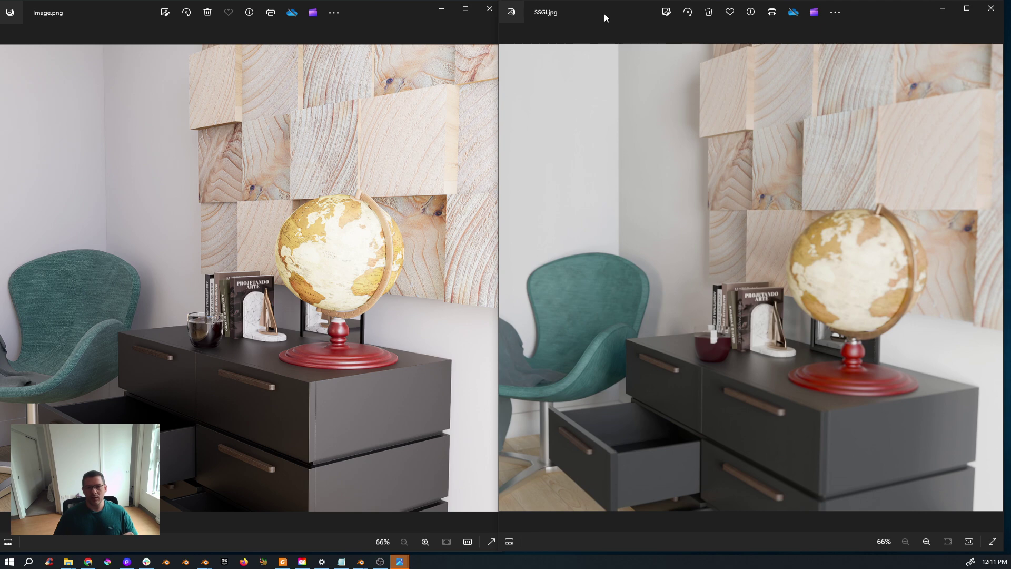
left_click_drag(602, 13, 608, 14)
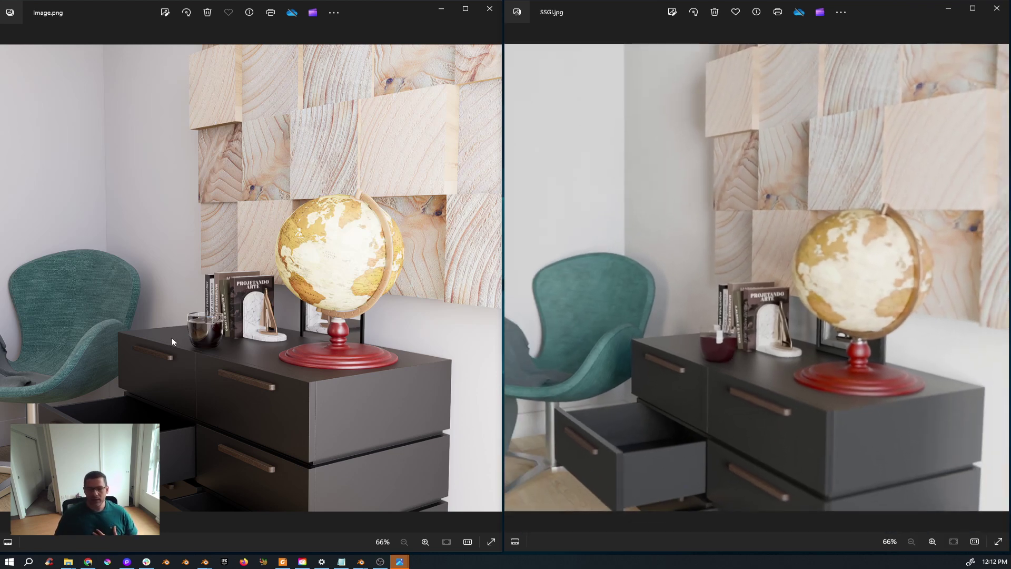
scroll(180, 340, "up", 1)
scroll(180, 341, "down", 1)
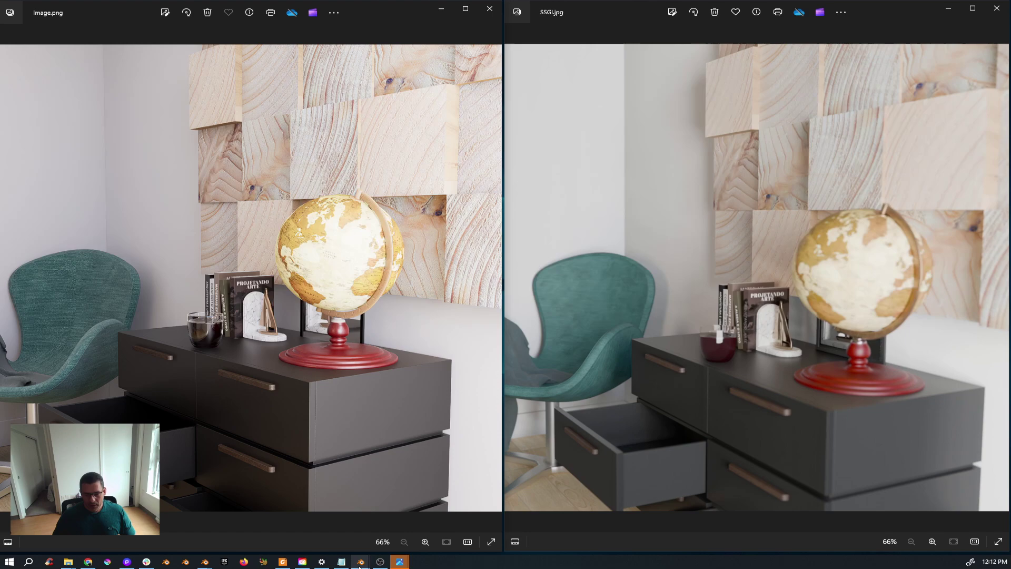
Switch to the Eevee_SSGI_VS_NEXT file in Blender 4.1 and inspect the mirror reflections in rendered shading, ending in solid shading
mouse_move(361, 562)
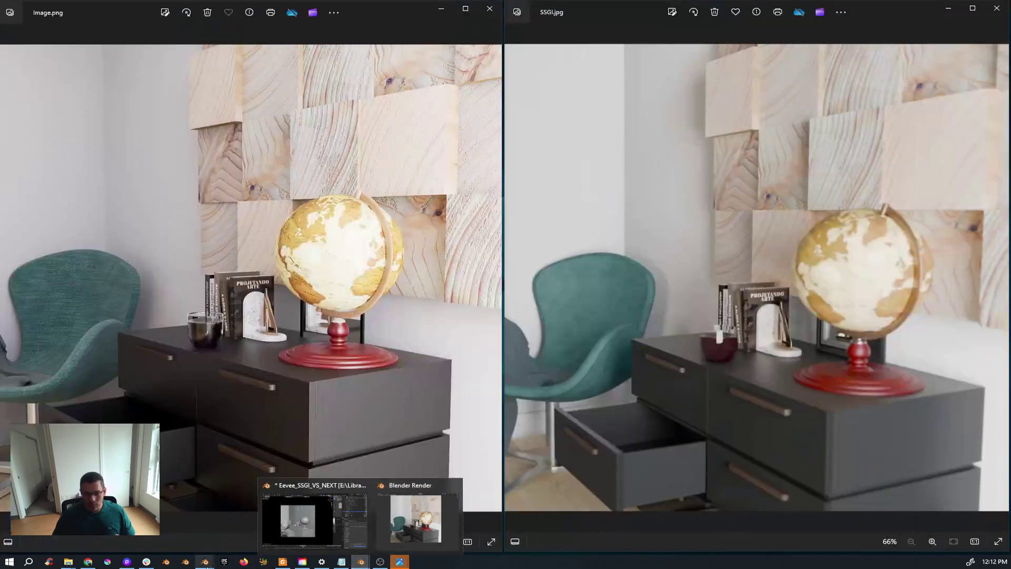
mouse_move(205, 561)
left_click(176, 532)
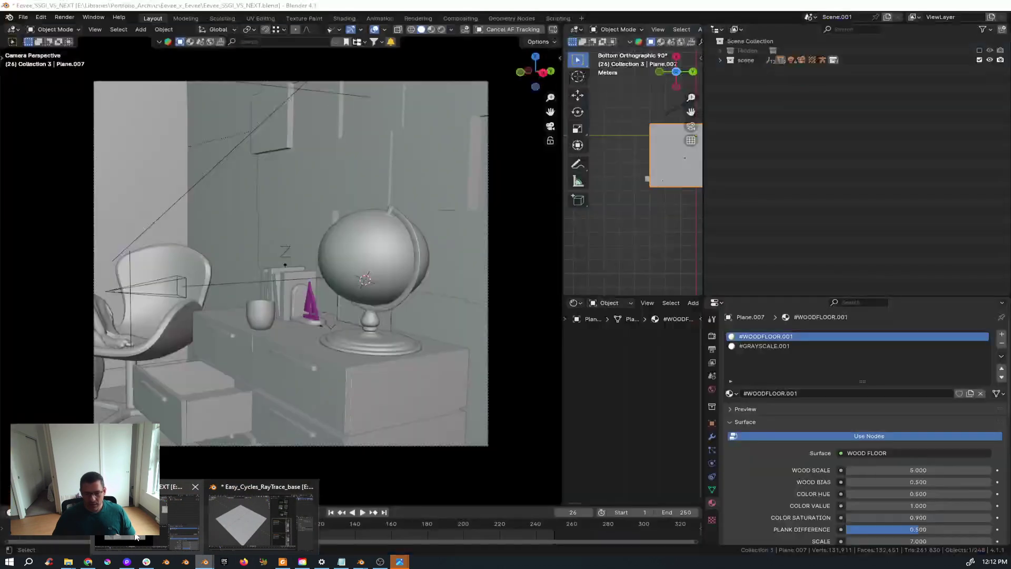
left_click(441, 29)
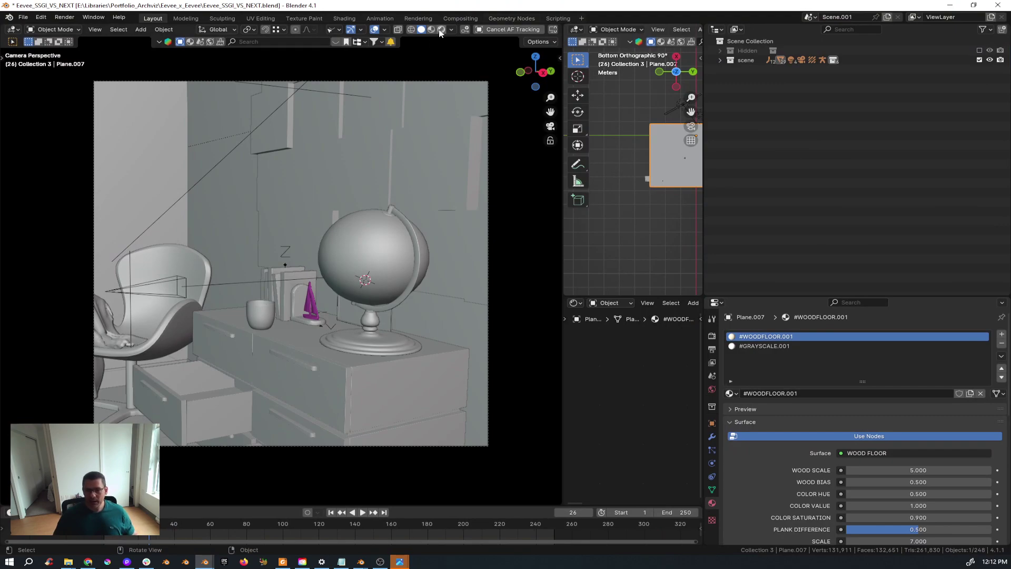
mouse_move(379, 249)
middle_mouse_down()
mouse_move(367, 320)
mouse_move(304, 288)
mouse_move(316, 302)
mouse_move(295, 294)
mouse_move(295, 315)
mouse_move(301, 232)
middle_mouse_up()
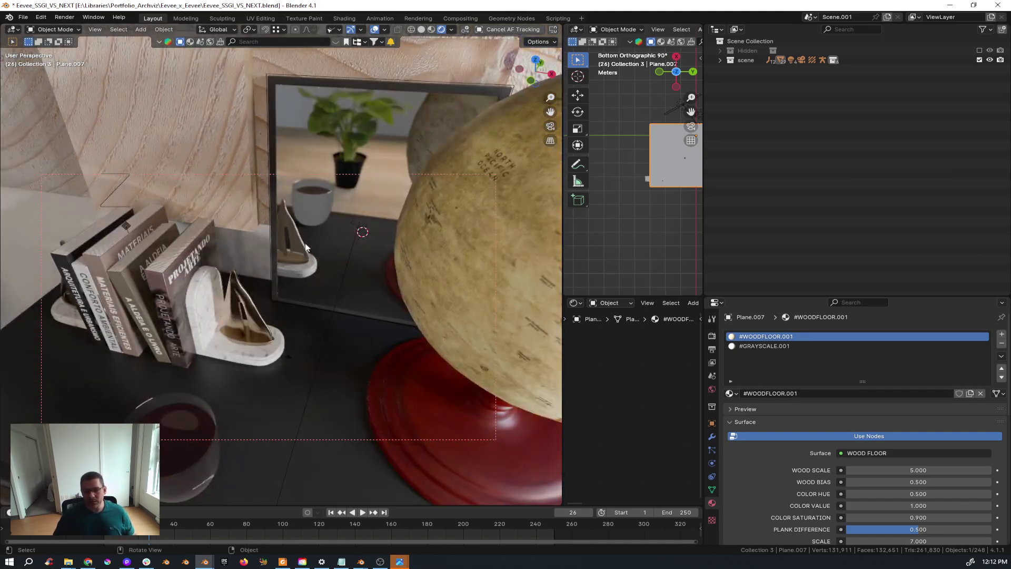
middle_click_drag(293, 280, 338, 321)
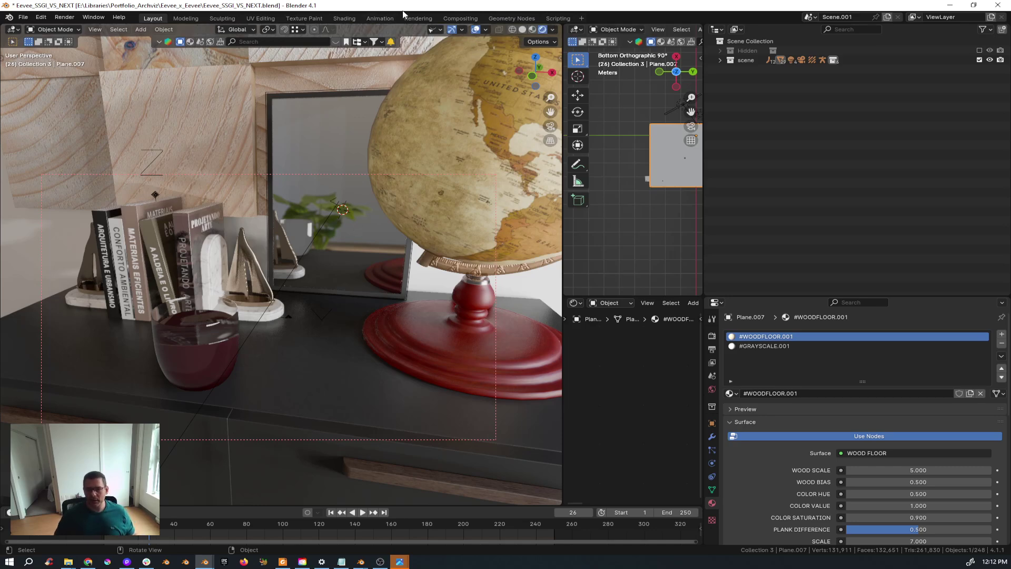
left_click(522, 29)
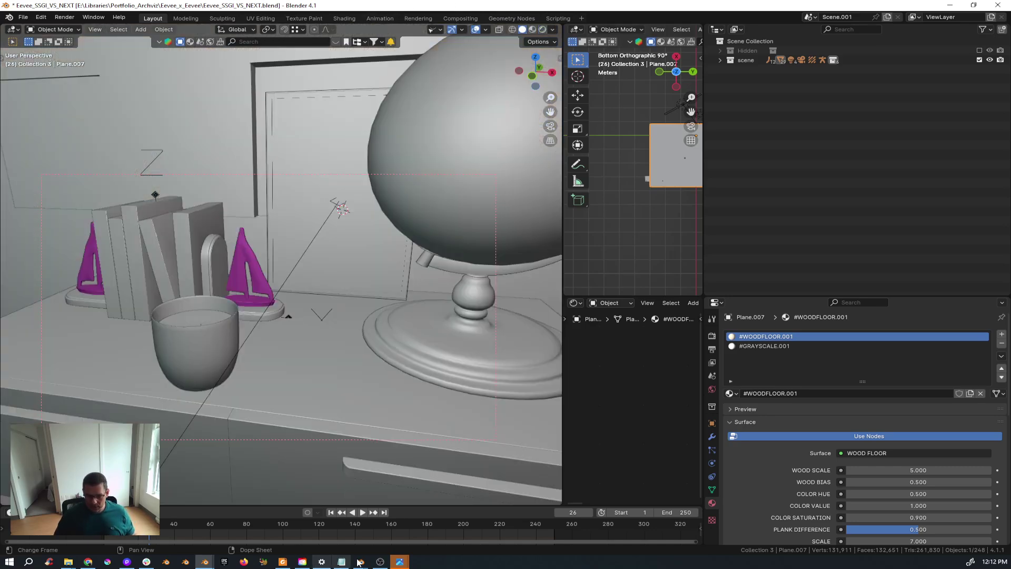
Switch to D5 Render and examine the mirror reflections, glass and globe from several angles, ending with its window minimized
left_click(126, 561)
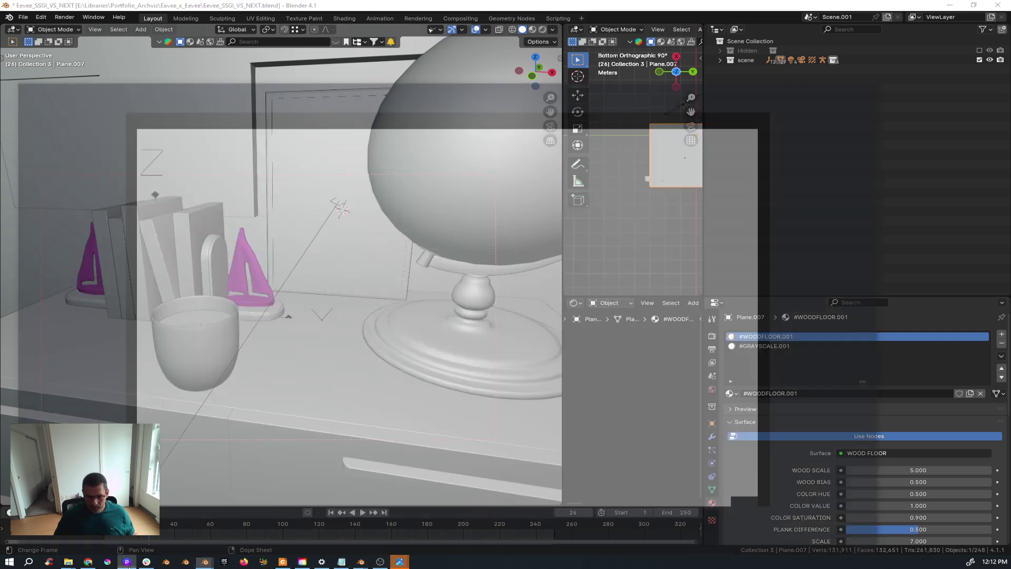
right_click_drag(501, 330, 526, 315)
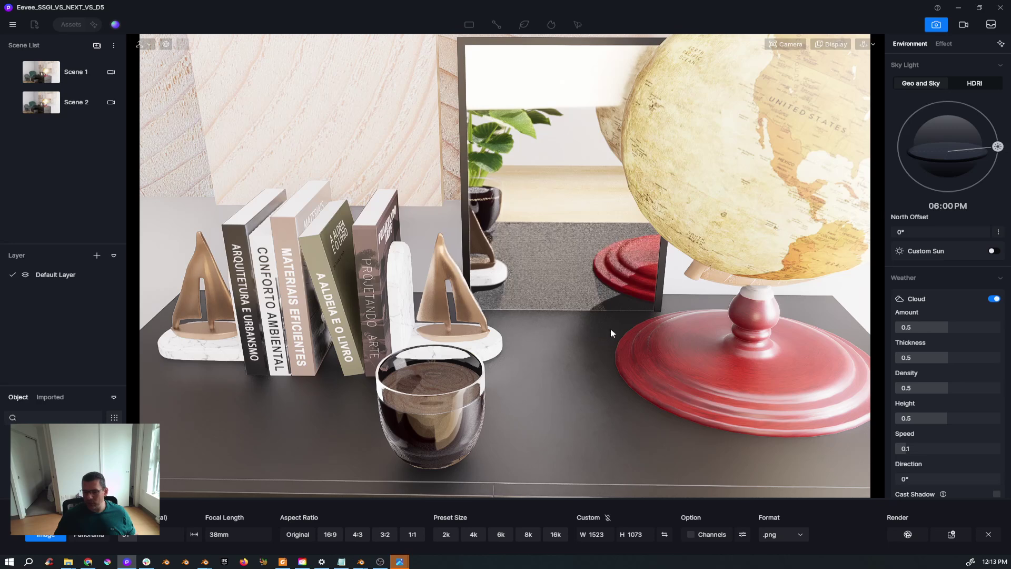
right_click_drag(673, 384, 616, 340)
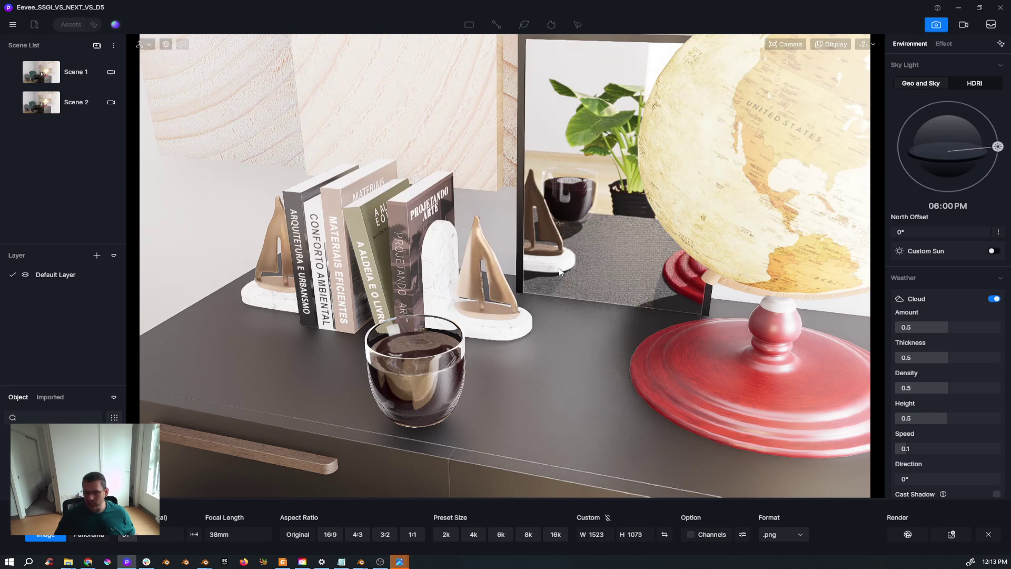
right_click_drag(594, 283, 373, 283)
right_click_drag(543, 247, 634, 300)
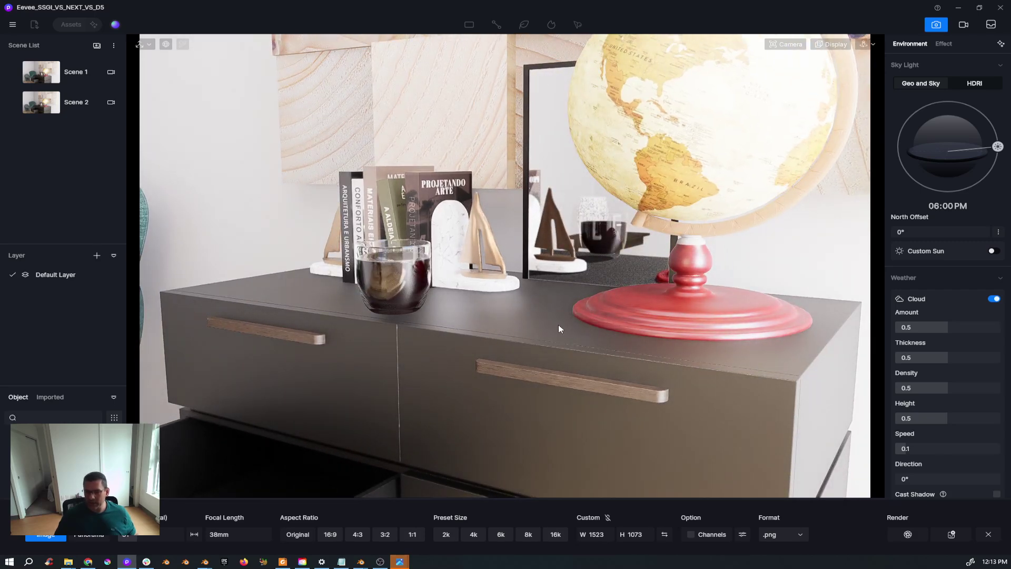
right_click_drag(559, 325, 623, 335)
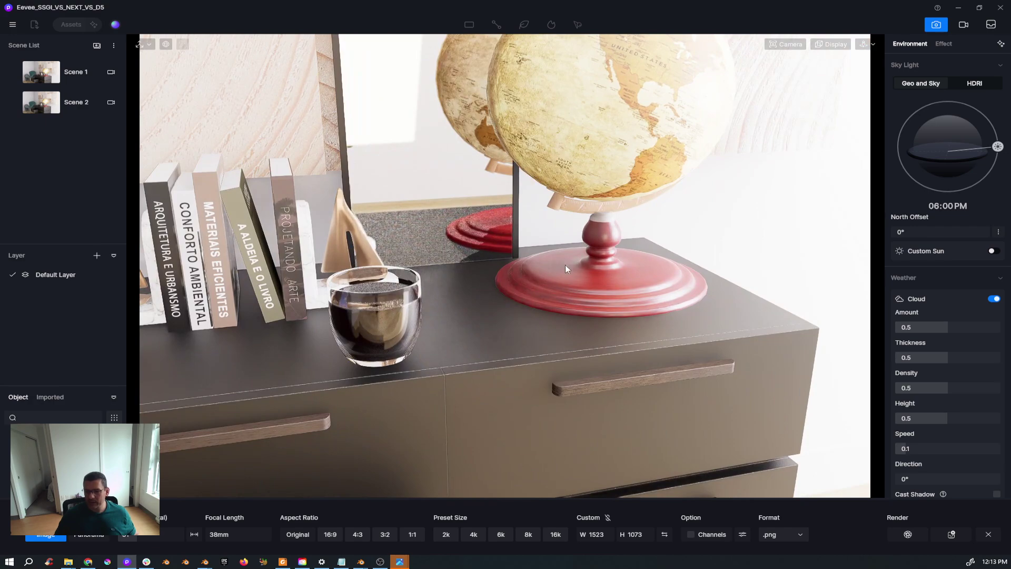
right_click_drag(564, 265, 478, 317)
right_click_drag(574, 343, 364, 315)
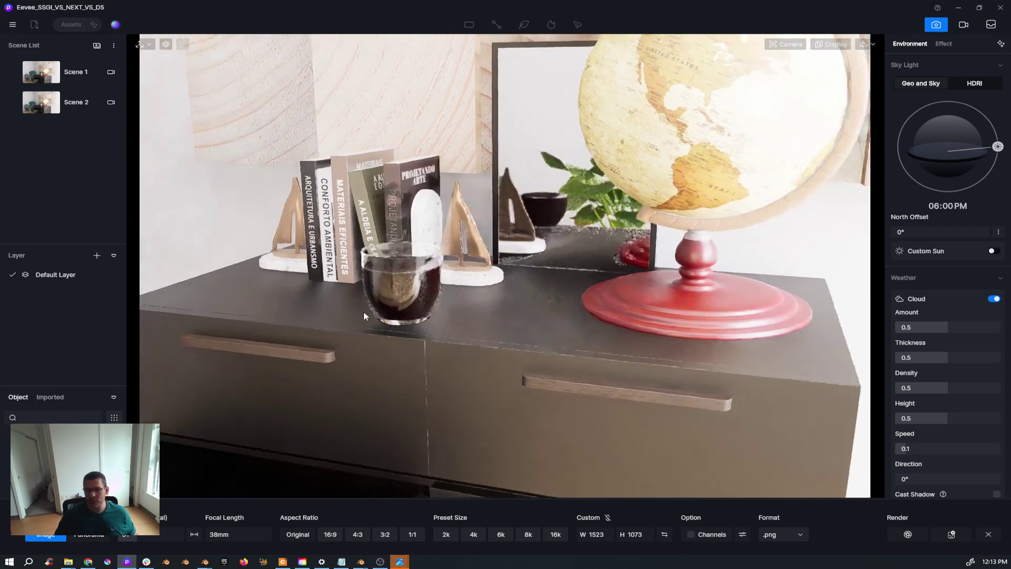
scroll(363, 316, "down", 5)
left_click(959, 7)
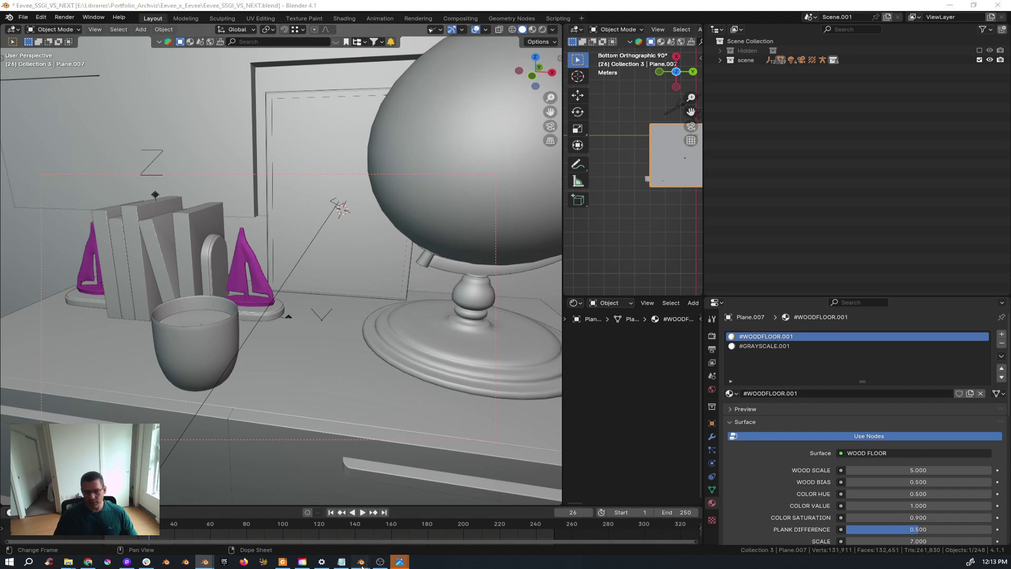
Check the finished image in the Blender Render window and close that window
mouse_move(362, 562)
left_click(426, 527)
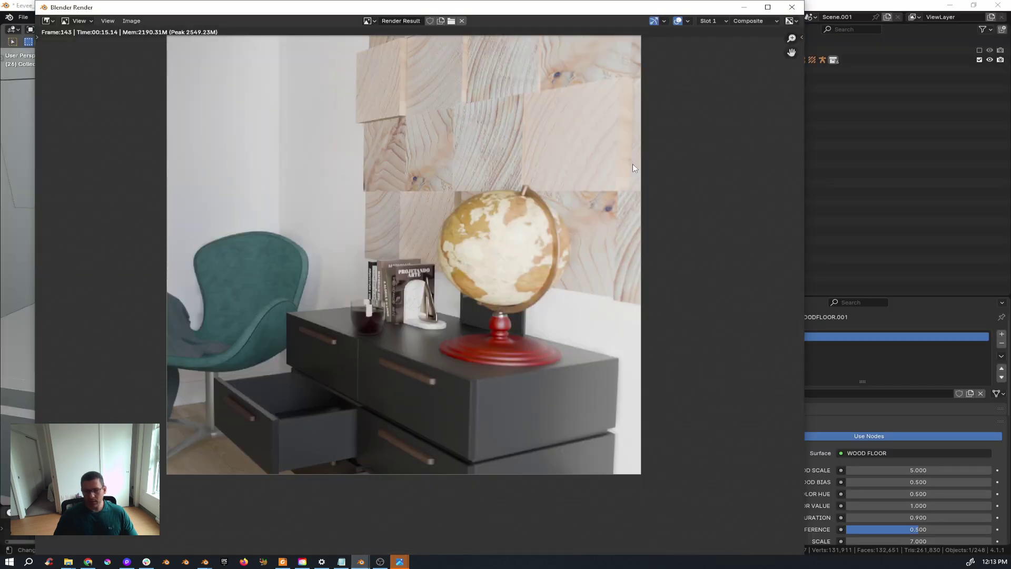
left_click(792, 7)
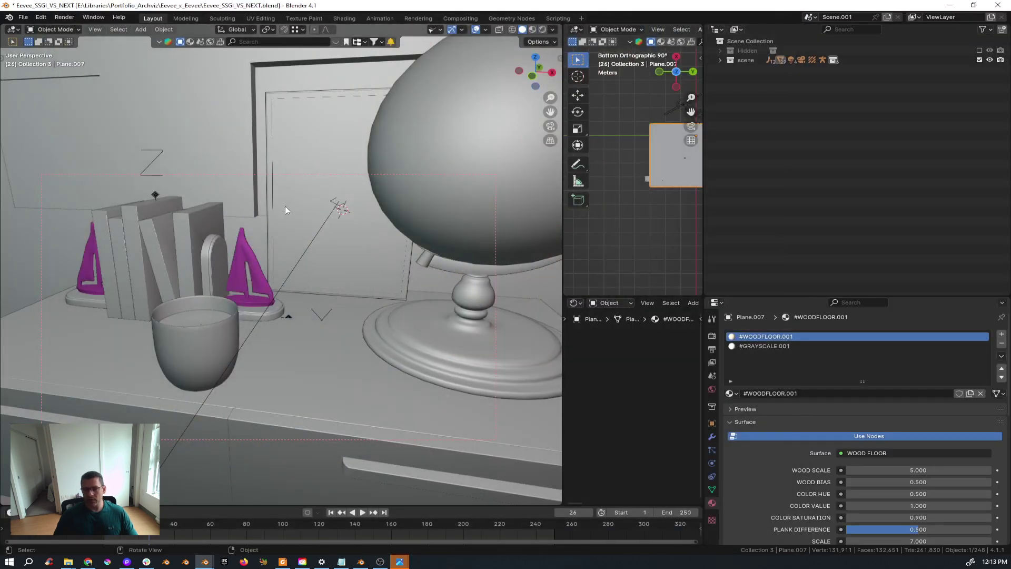
Set the Blender 4.1 viewport to rendered shading and examine the mirror, glass and globe on the dresser
left_click(542, 29)
mouse_move(335, 283)
middle_mouse_down()
mouse_move(394, 317)
mouse_move(410, 281)
mouse_move(359, 303)
mouse_move(293, 302)
mouse_move(346, 296)
mouse_move(357, 305)
mouse_move(402, 280)
mouse_move(339, 279)
middle_mouse_up()
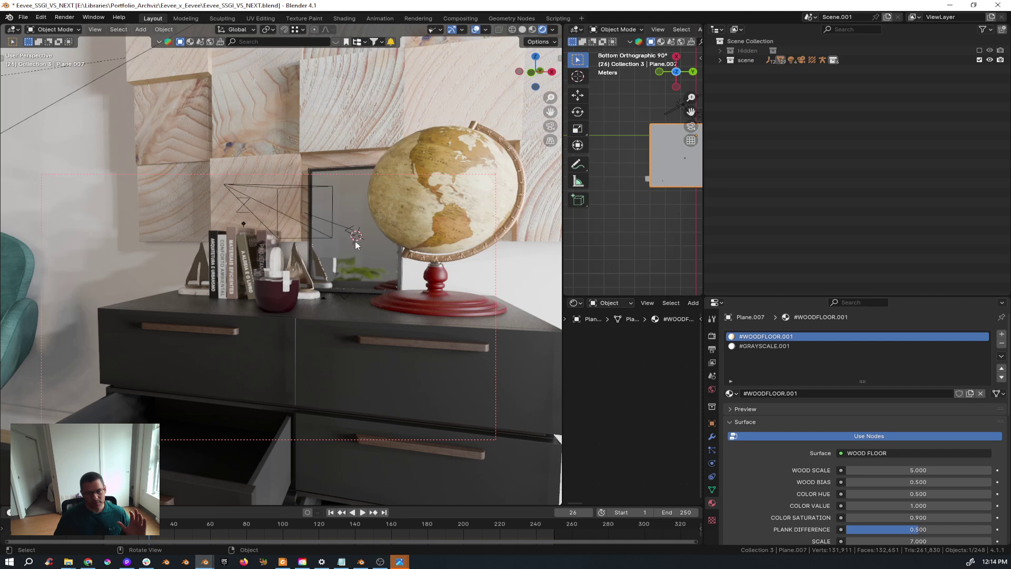
scroll(354, 248, "up", 4)
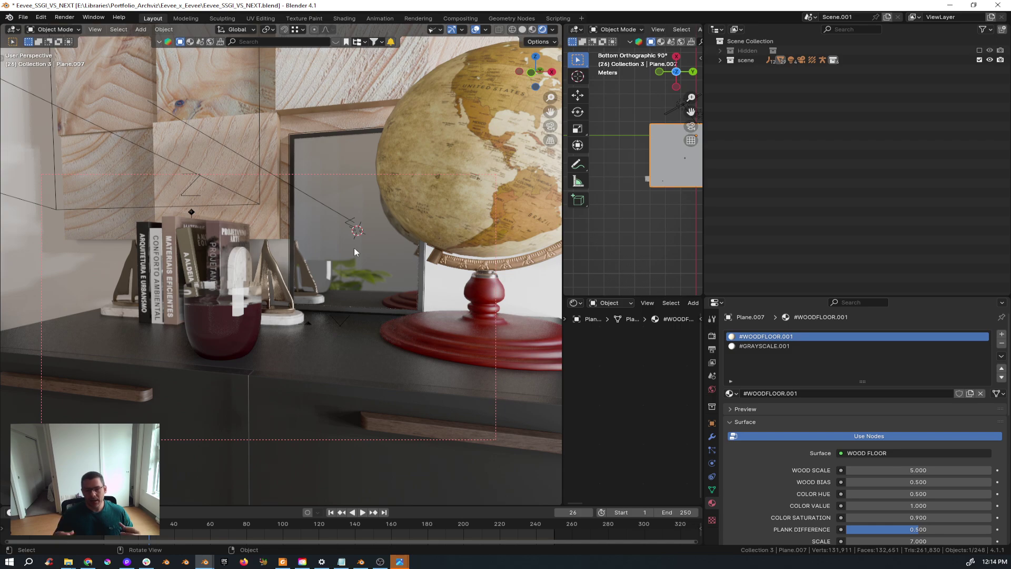
Examine the chair, open drawers, floor and wooden wall panels from wider angles in the rendered viewport
scroll(372, 302, "down", 4)
middle_click_drag(372, 303, 234, 342)
scroll(277, 334, "down", 3)
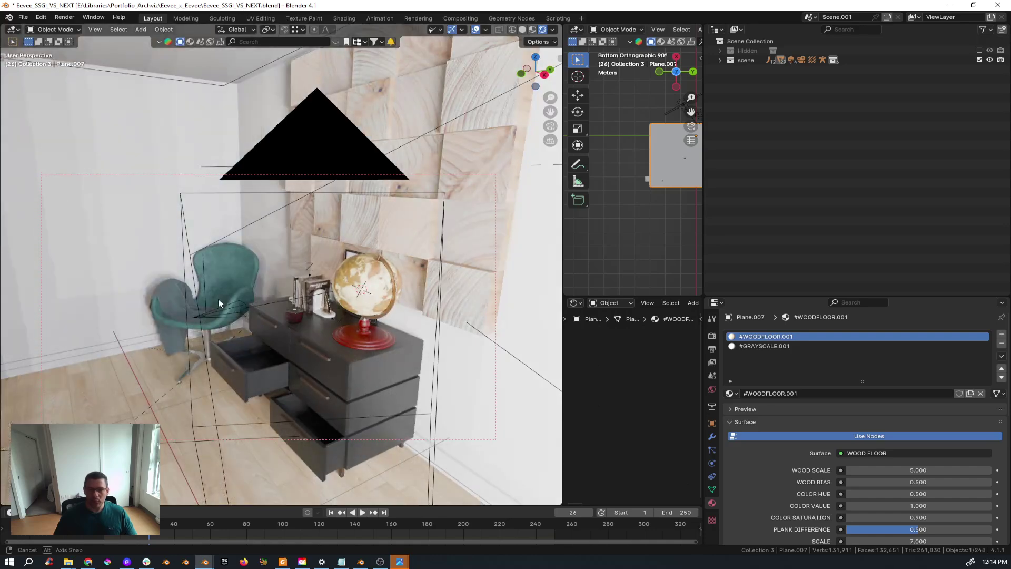
middle_click_drag(218, 299, 258, 290)
middle_click_drag(330, 252, 319, 277)
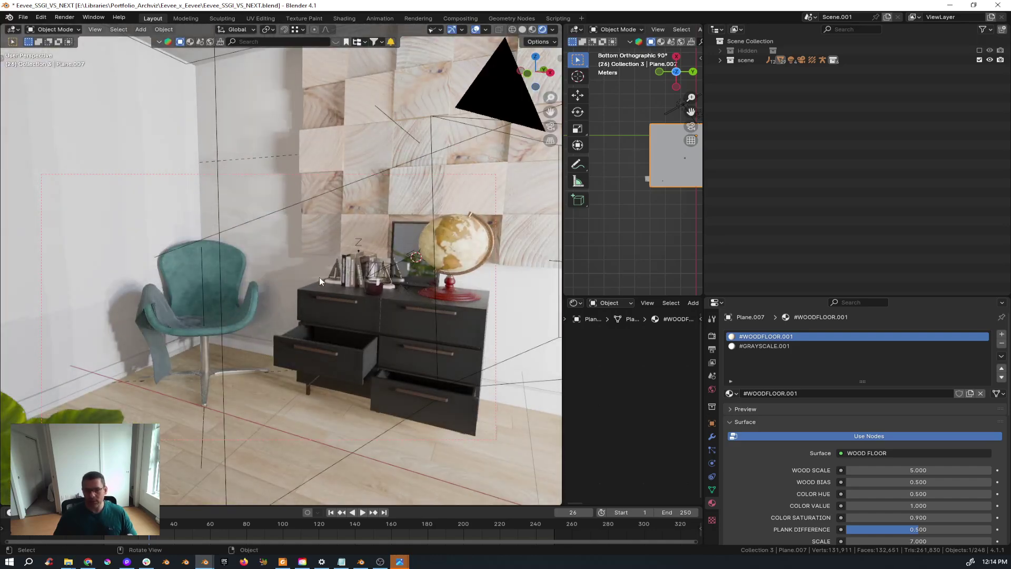
scroll(320, 276, "up", 2)
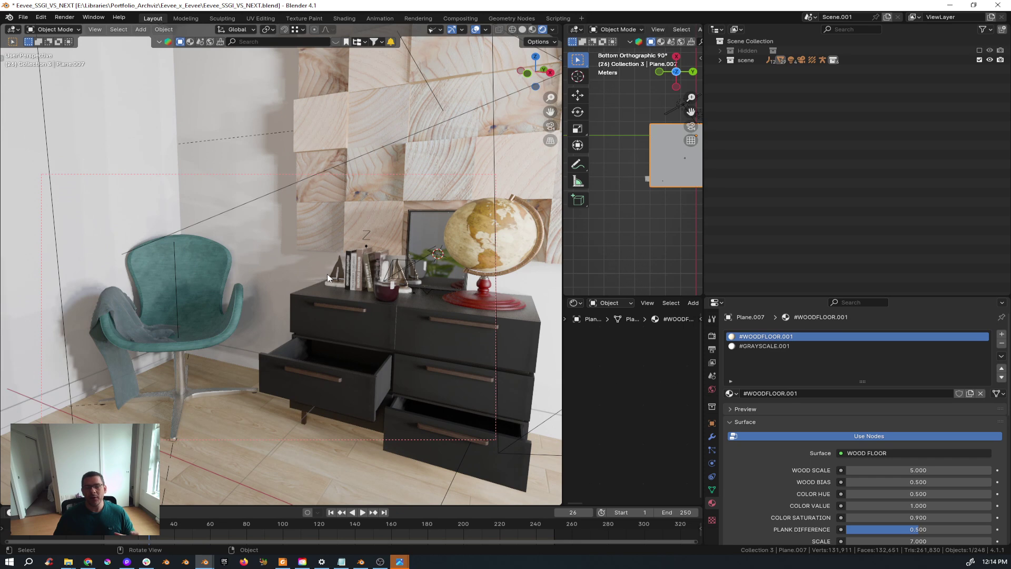